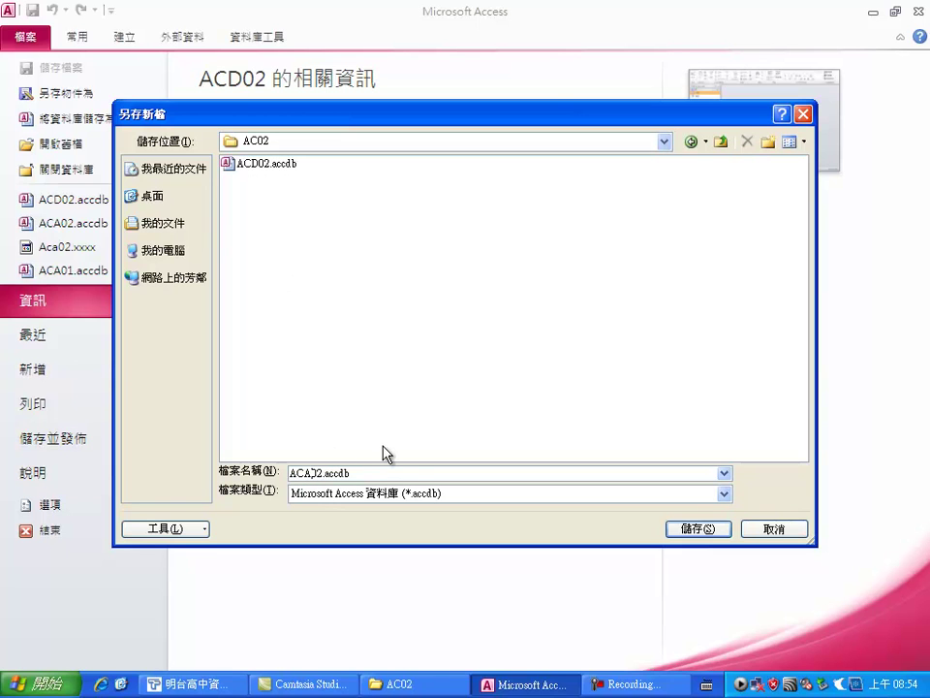
# Save the database as ACA02.accdb in the AC02 folder.
pyautogui.click(707, 531)
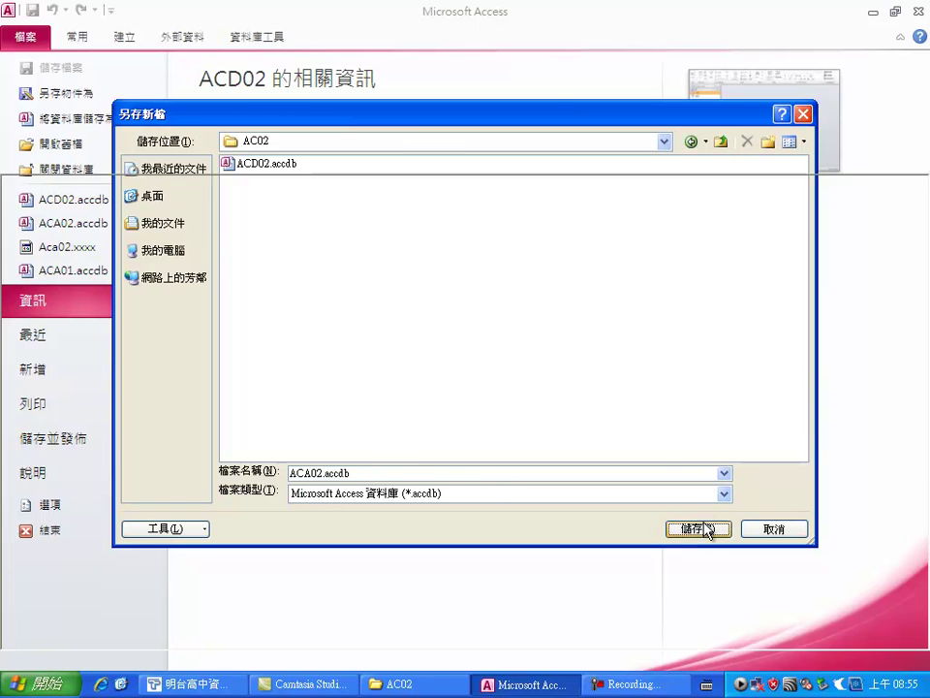
pyautogui.click(414, 156)
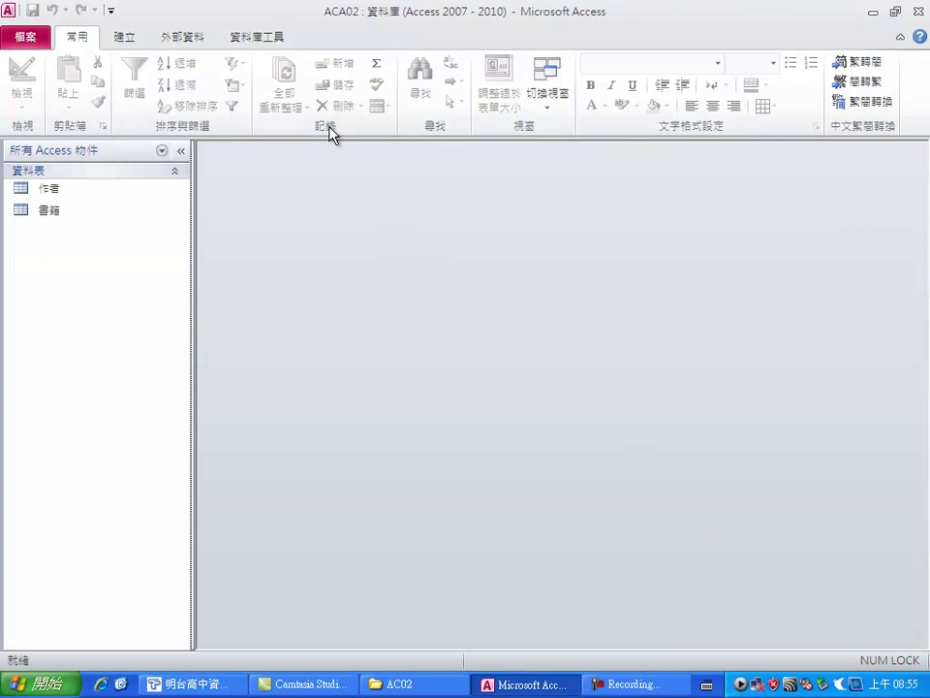
# Create a query in design view containing both the 作者 and 書籍 tables.
pyautogui.click(132, 40)
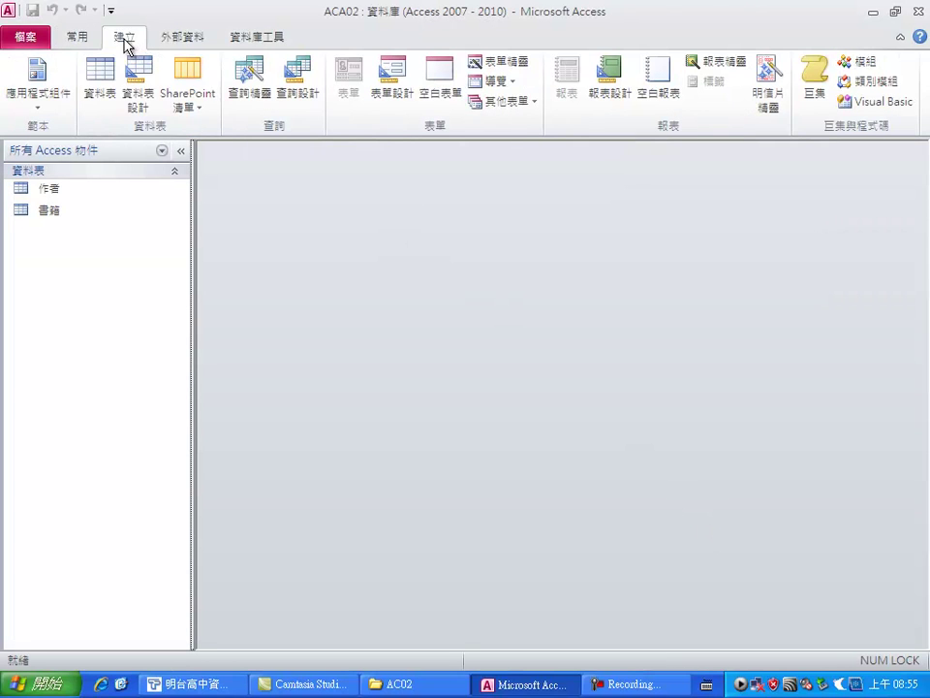
pyautogui.click(294, 82)
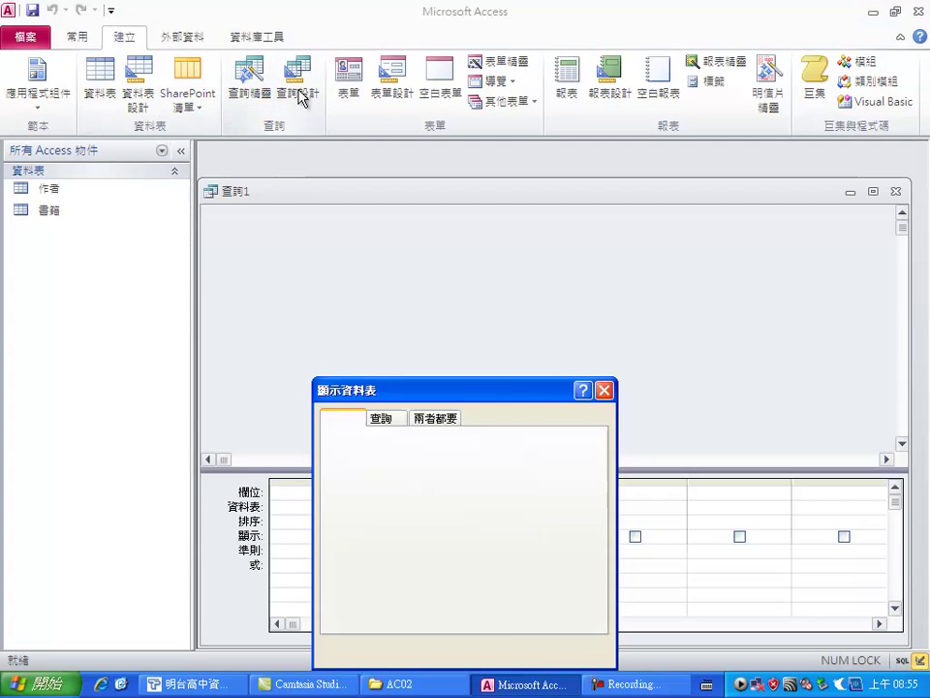
pyautogui.keyDown('shift'); pyautogui.click(359, 453); pyautogui.keyUp('shift')
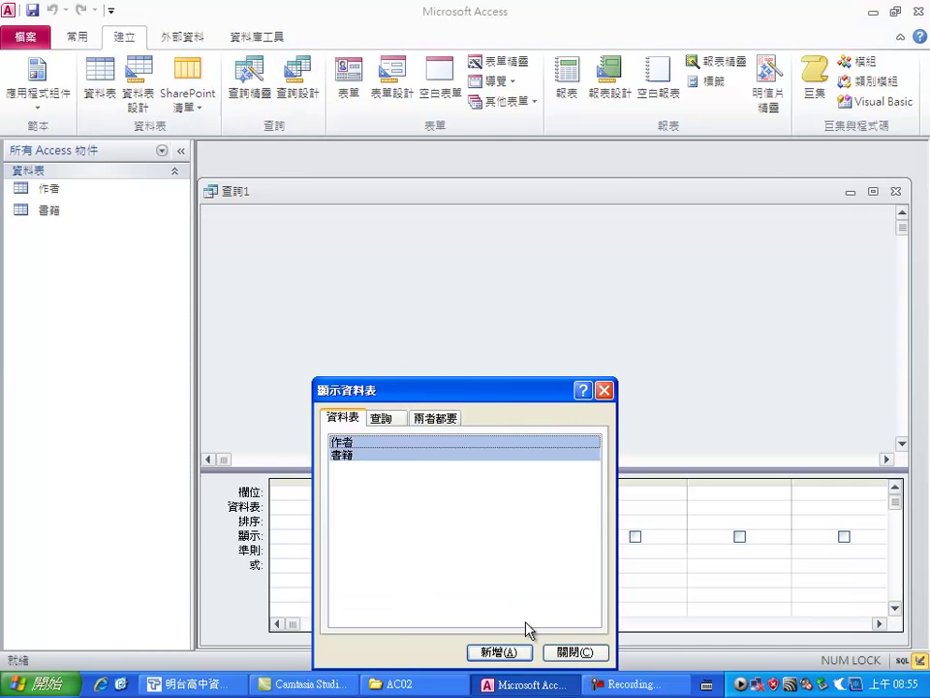
pyautogui.click(499, 652)
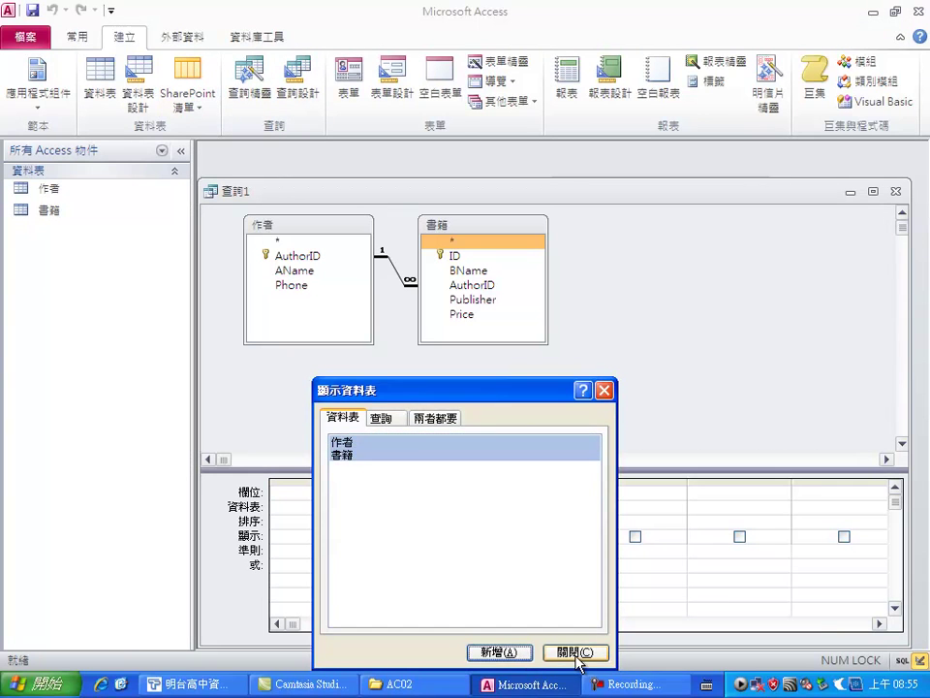
pyautogui.click(572, 652)
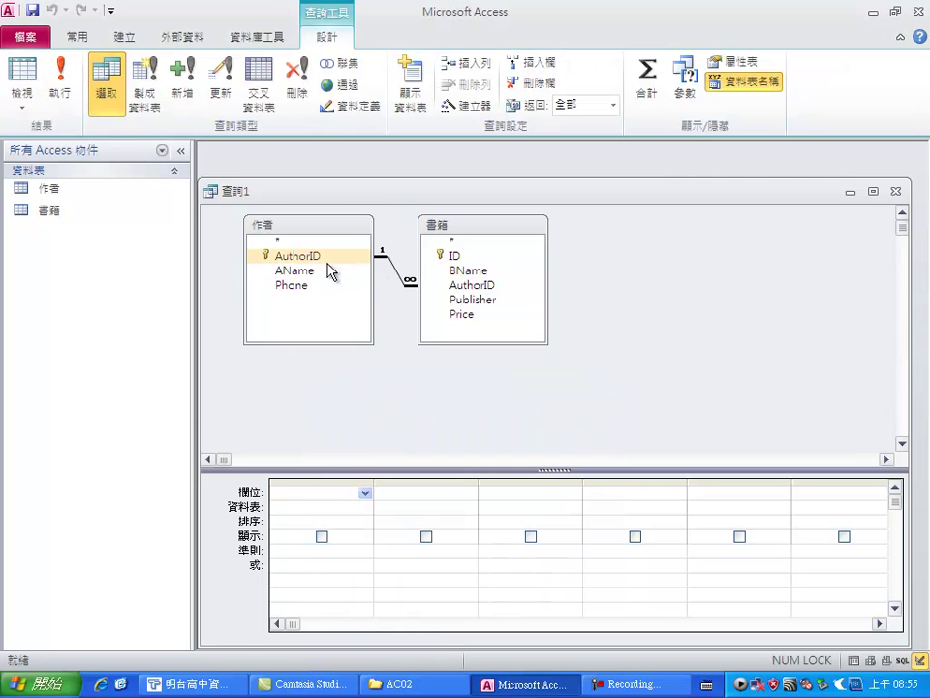
# Add BName from 書籍, AName from 作者, and Publisher and Price from 書籍 to the query grid.
pyautogui.doubleClick(463, 271)
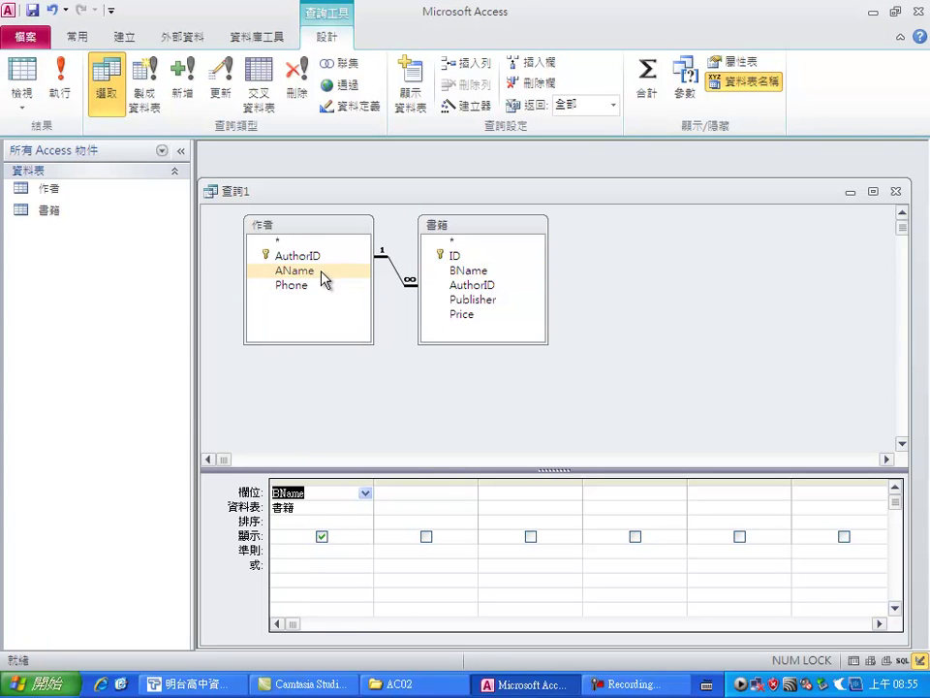
pyautogui.doubleClick(308, 274)
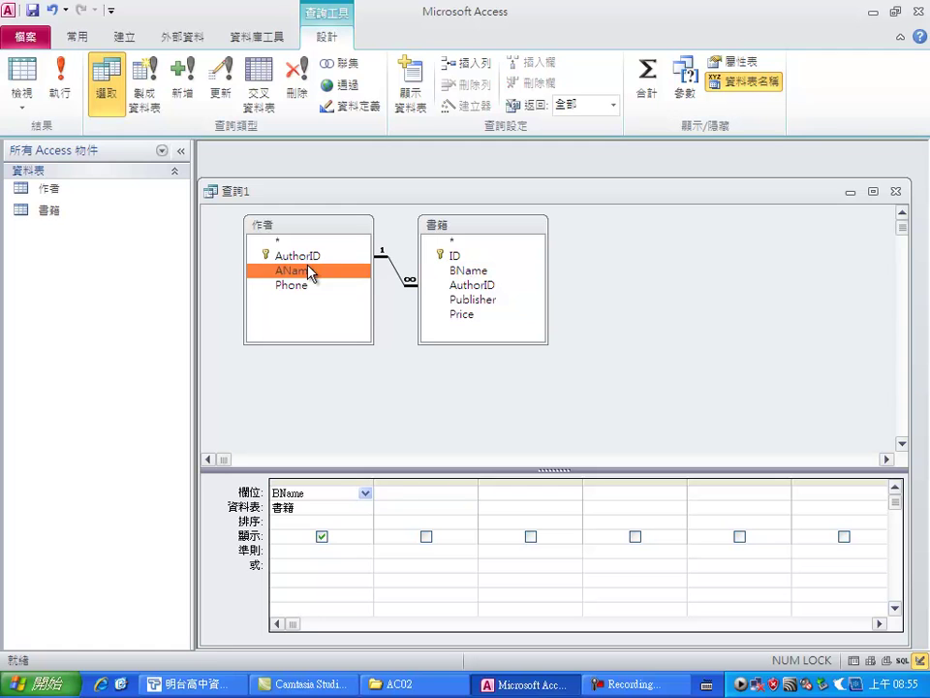
pyautogui.doubleClick(468, 302)
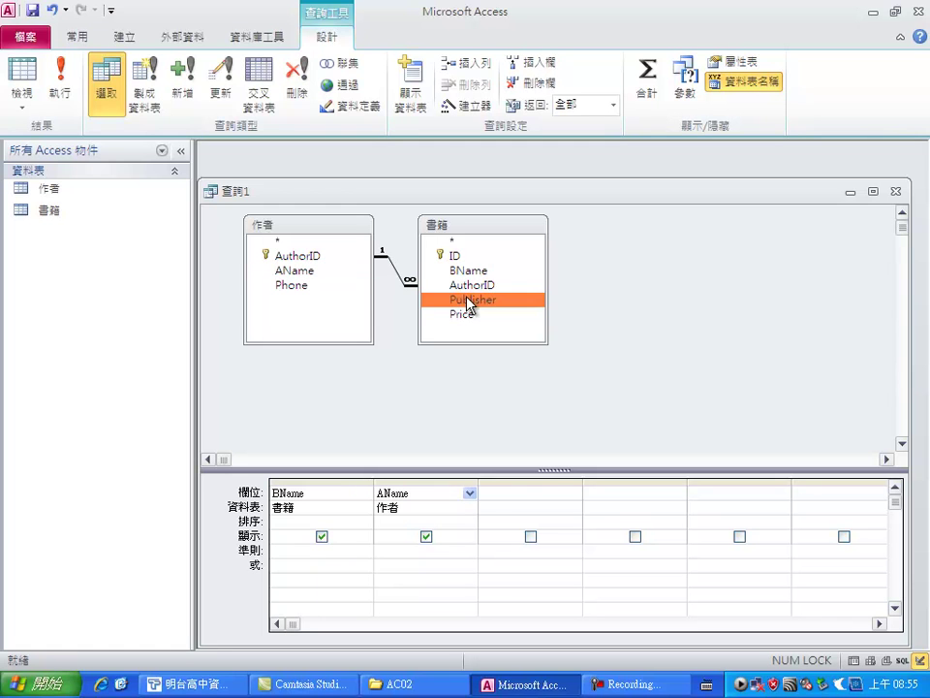
pyautogui.doubleClick(463, 315)
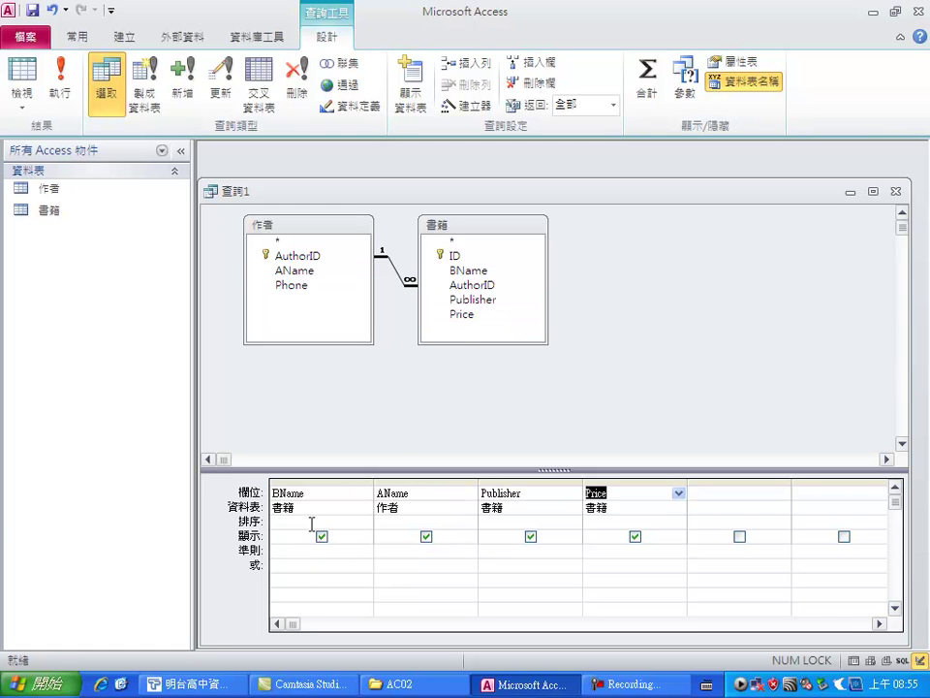
# Give the BName column the caption alias 書名 and the AName column the alias 作者.
pyautogui.click(284, 496)
pyautogui.hotkey('ctrl', 'space')
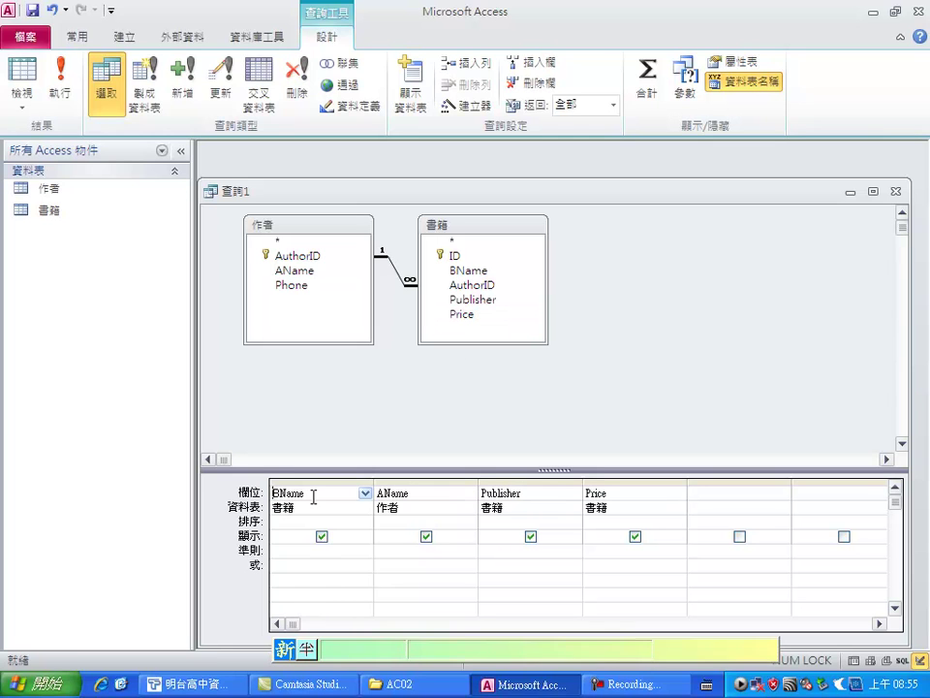
pyautogui.write('書名')
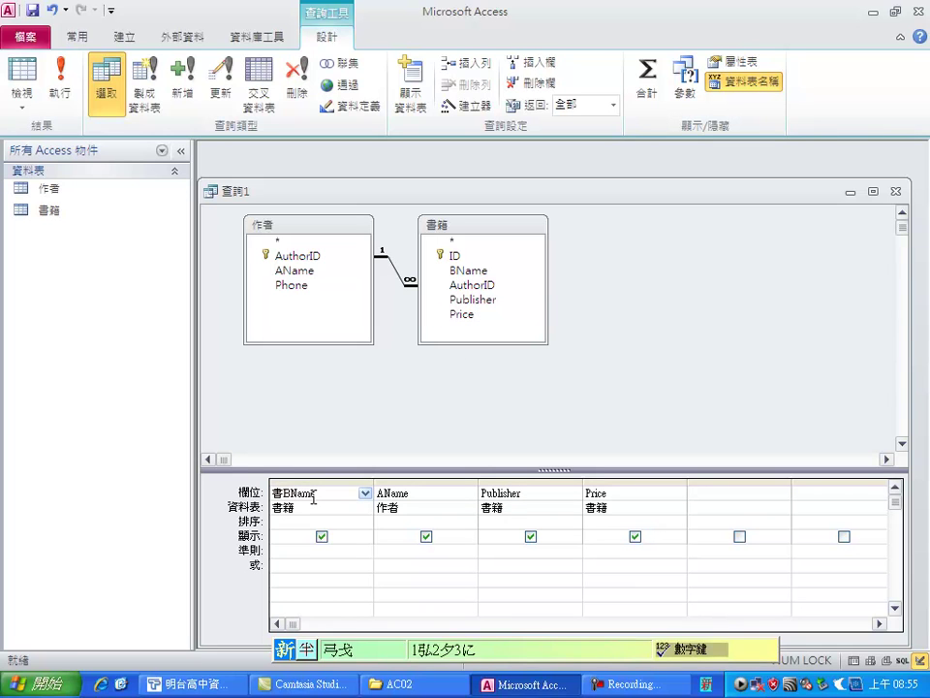
pyautogui.write(':')
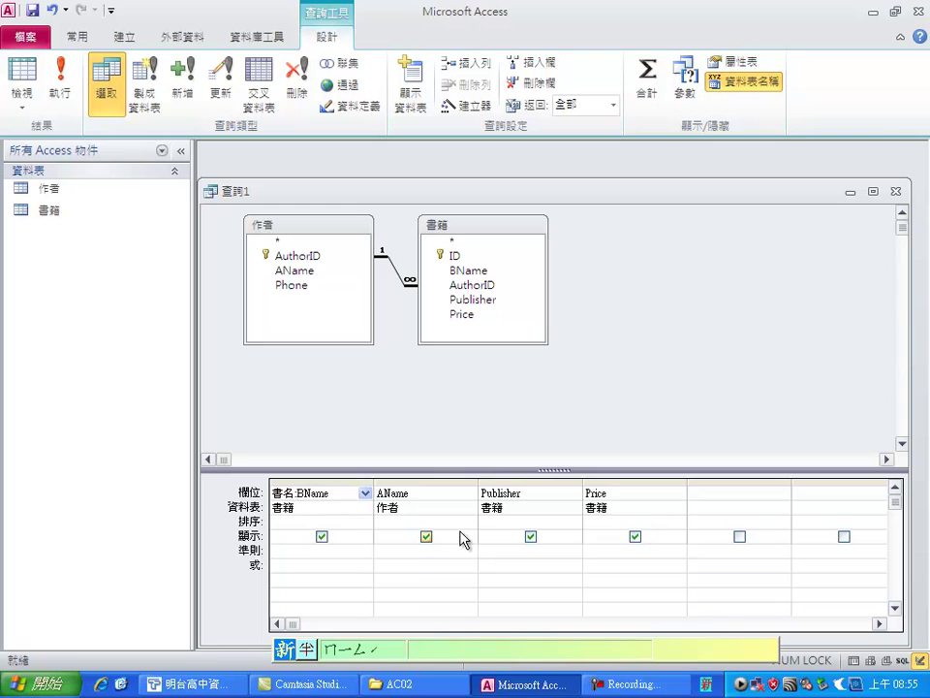
pyautogui.click(384, 493)
pyautogui.write('作')
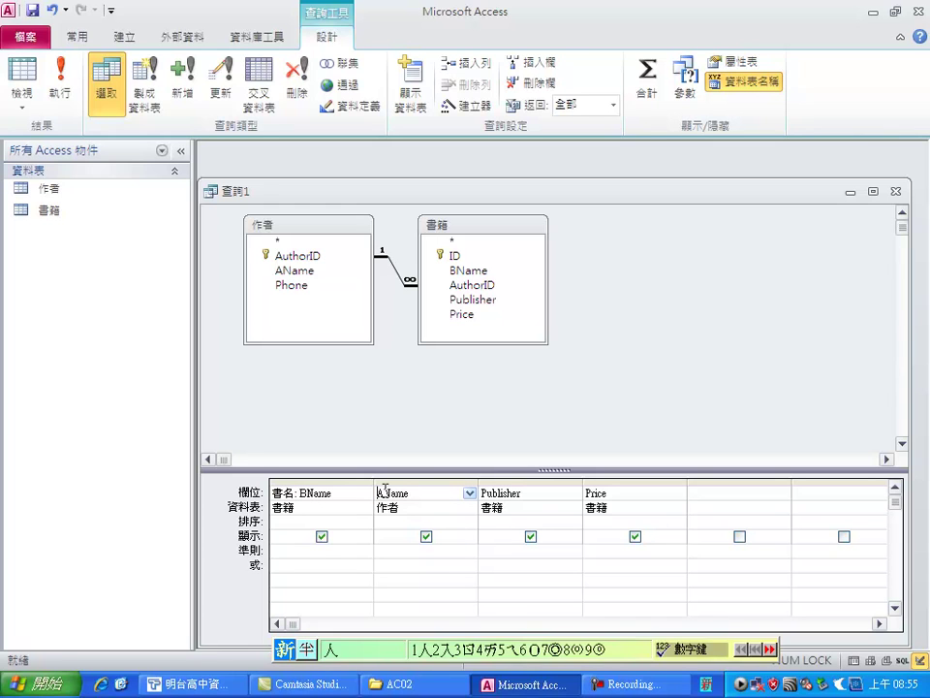
pyautogui.write('者:')
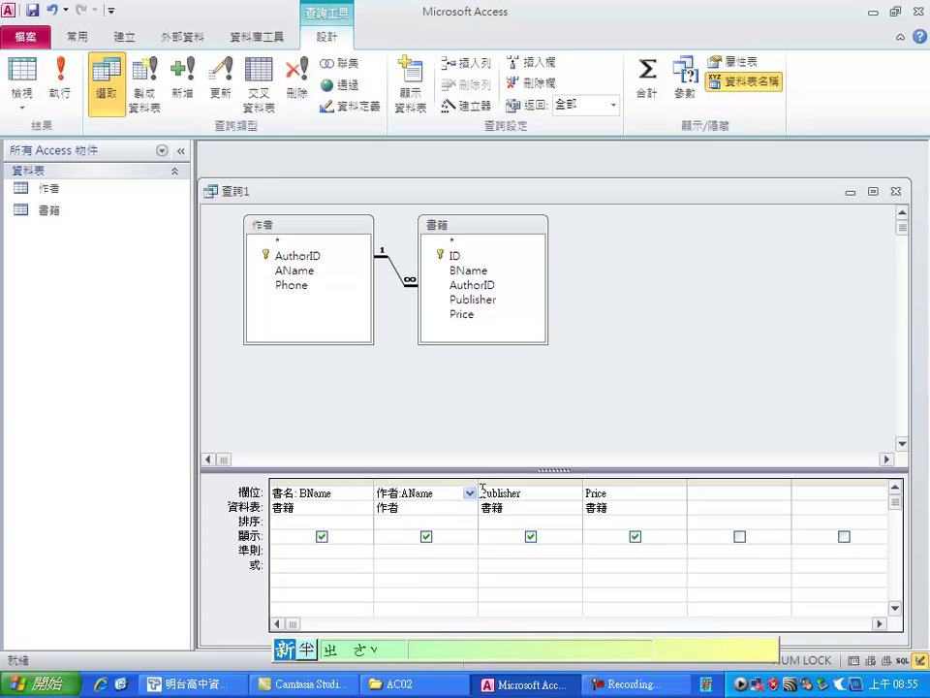
# Give the Publisher column the alias 出版社 and the Price column the alias 價格.
pyautogui.click(483, 491)
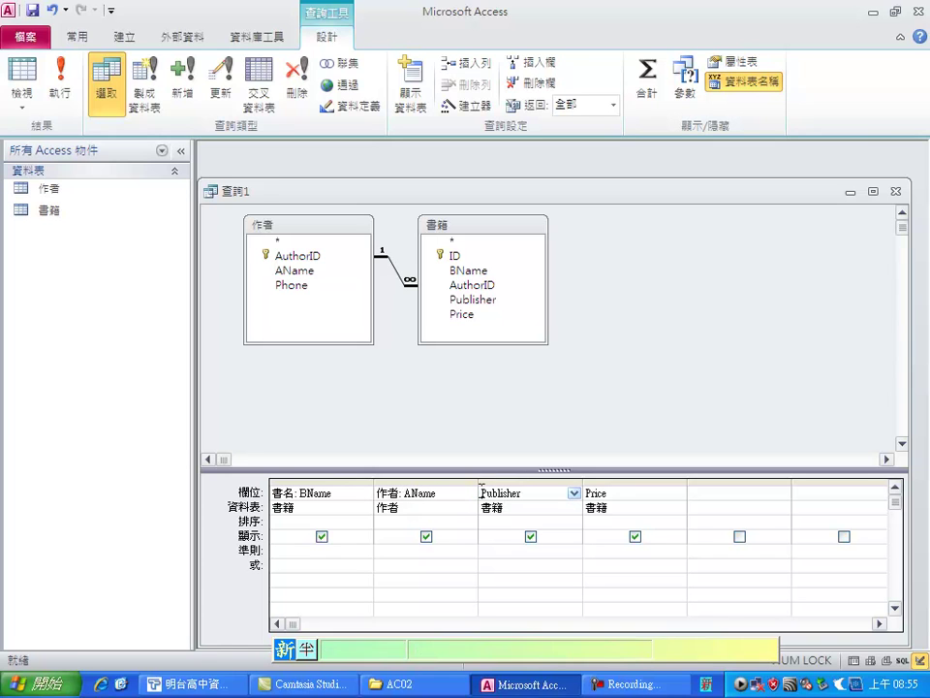
pyautogui.write('出版')
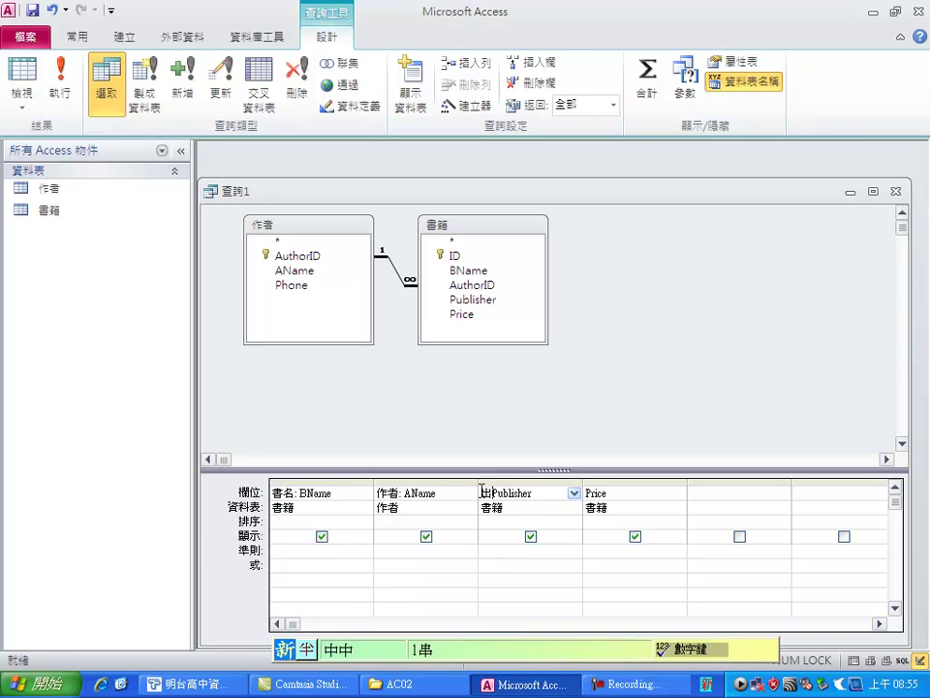
pyautogui.write('社')
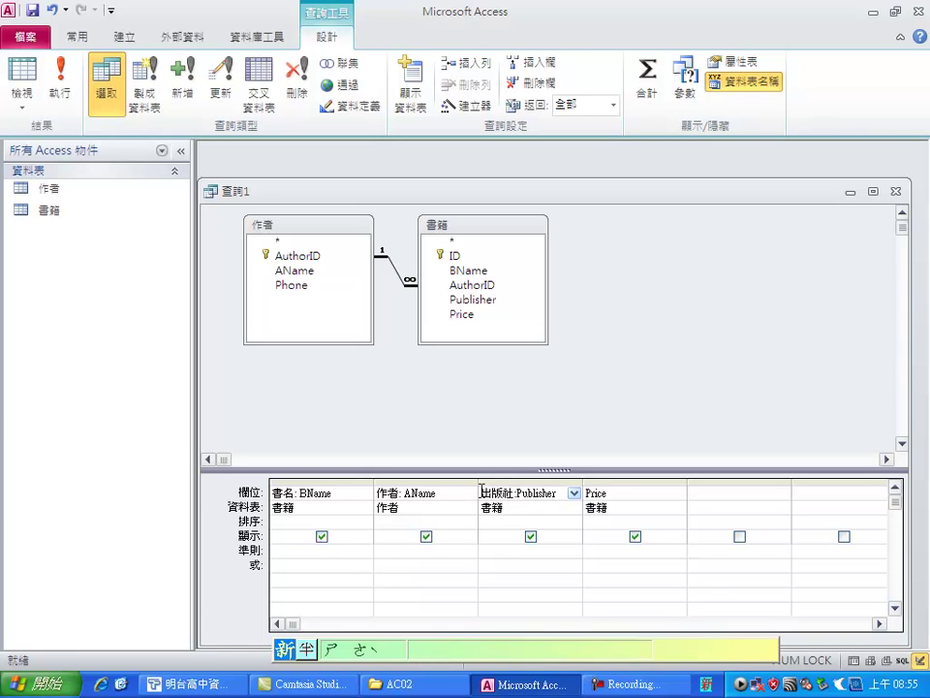
pyautogui.write(':')
pyautogui.click(587, 492)
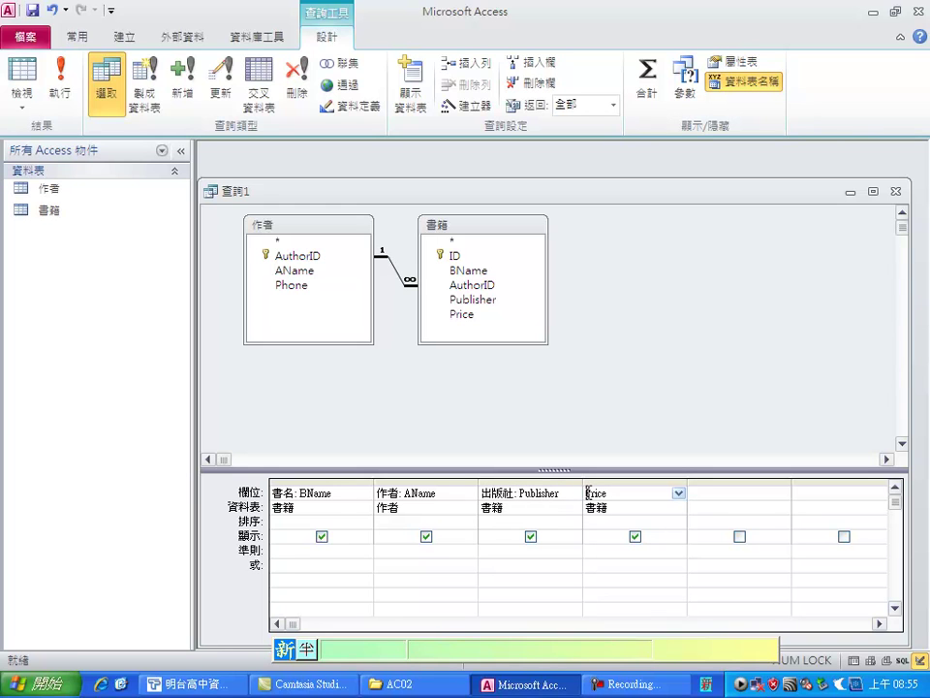
pyautogui.write('價格:')
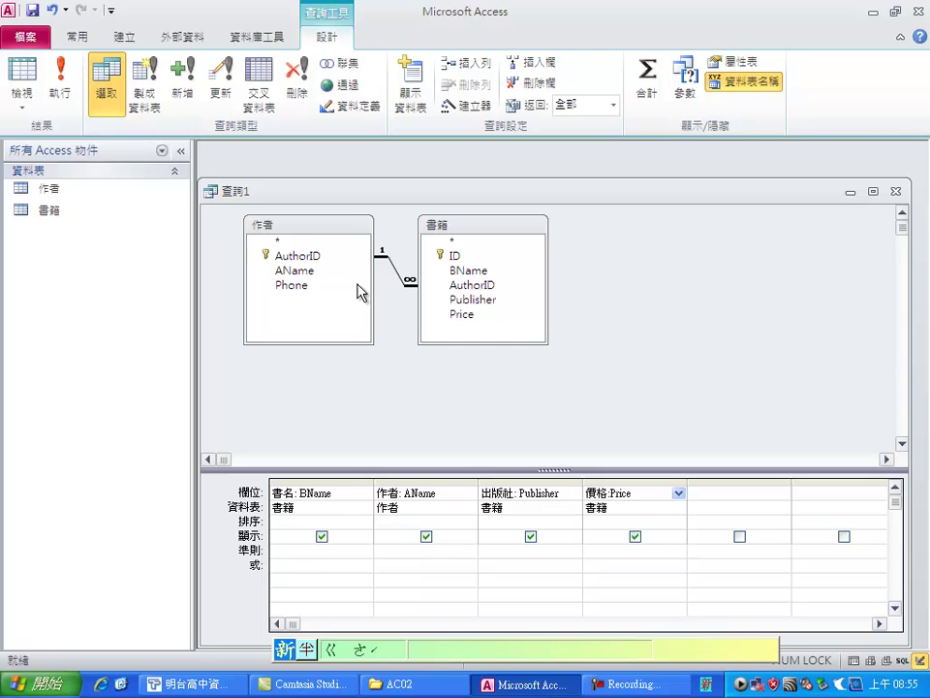
# Save the query under the name 書籍詳細資料 and close it.
pyautogui.click(32, 11)
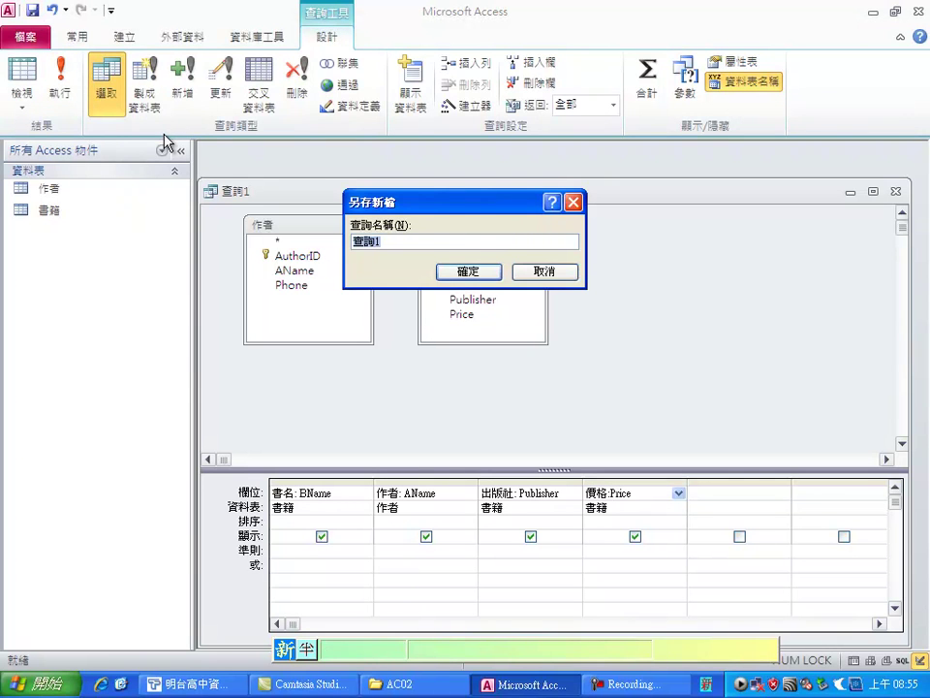
pyautogui.write('書')
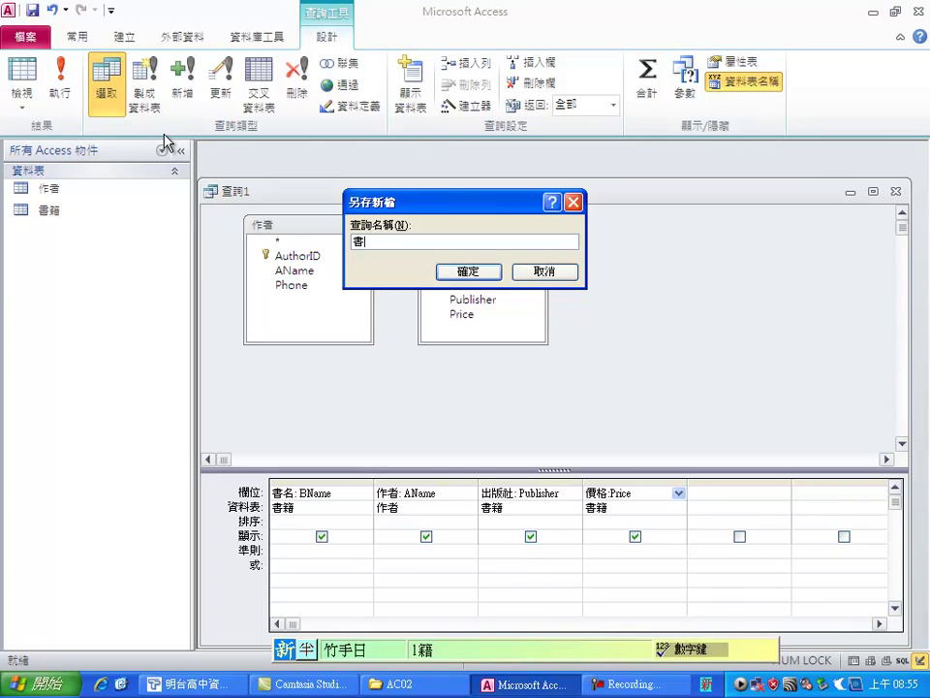
pyautogui.write('籍詳')
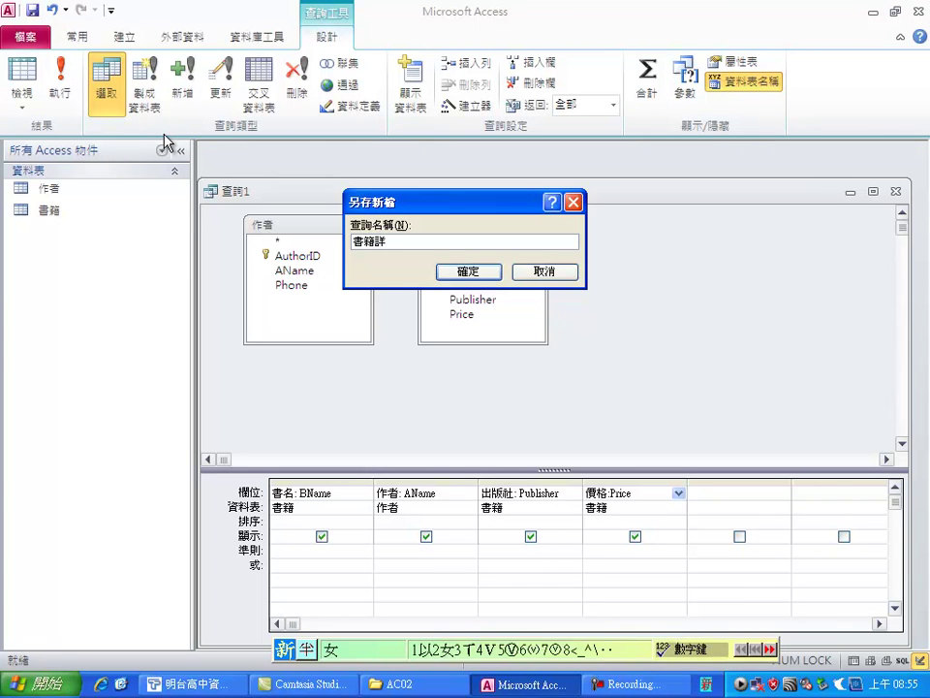
pyautogui.write('細資料')
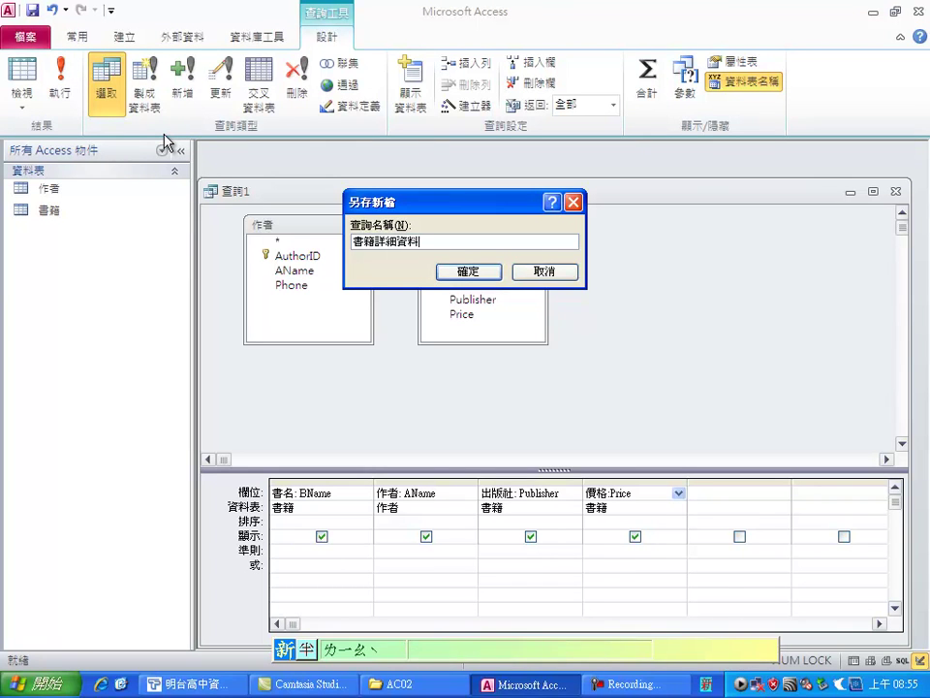
pyautogui.click(458, 271)
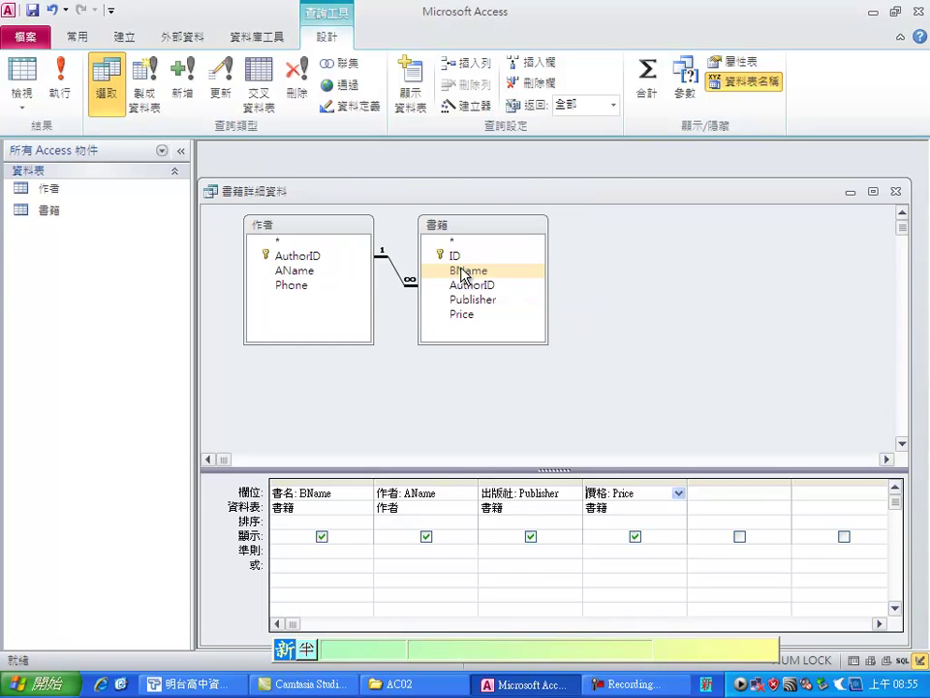
pyautogui.click(898, 198)
# Create another query in design view containing only the 書籍 table.
pyautogui.click(124, 37)
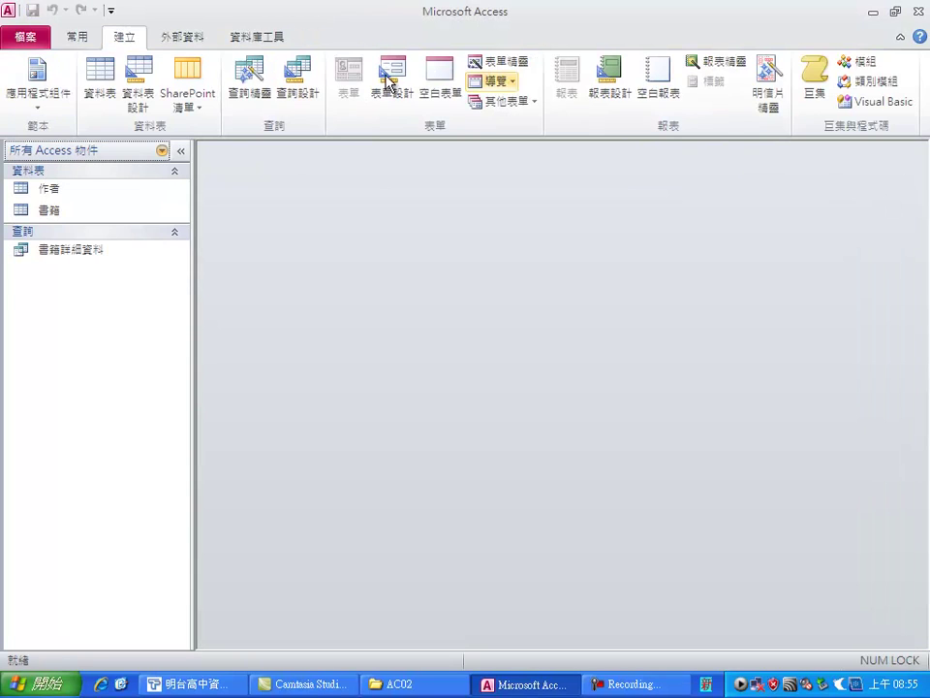
pyautogui.click(298, 86)
pyautogui.doubleClick(344, 455)
pyautogui.click(549, 655)
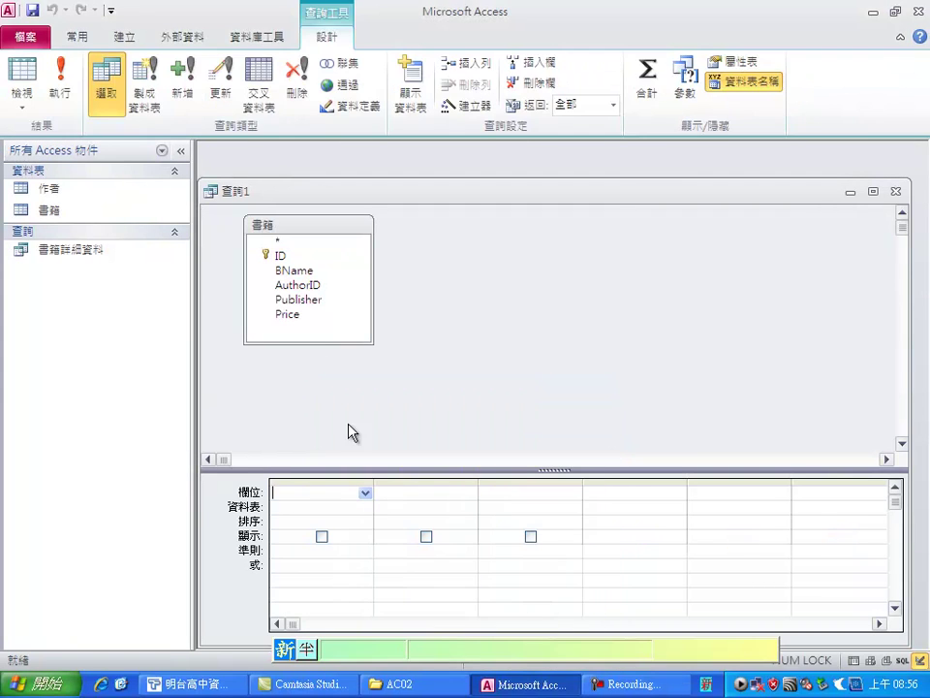
# Add the BName, Publisher and Price fields of 書籍 to the query grid.
pyautogui.click(296, 272)
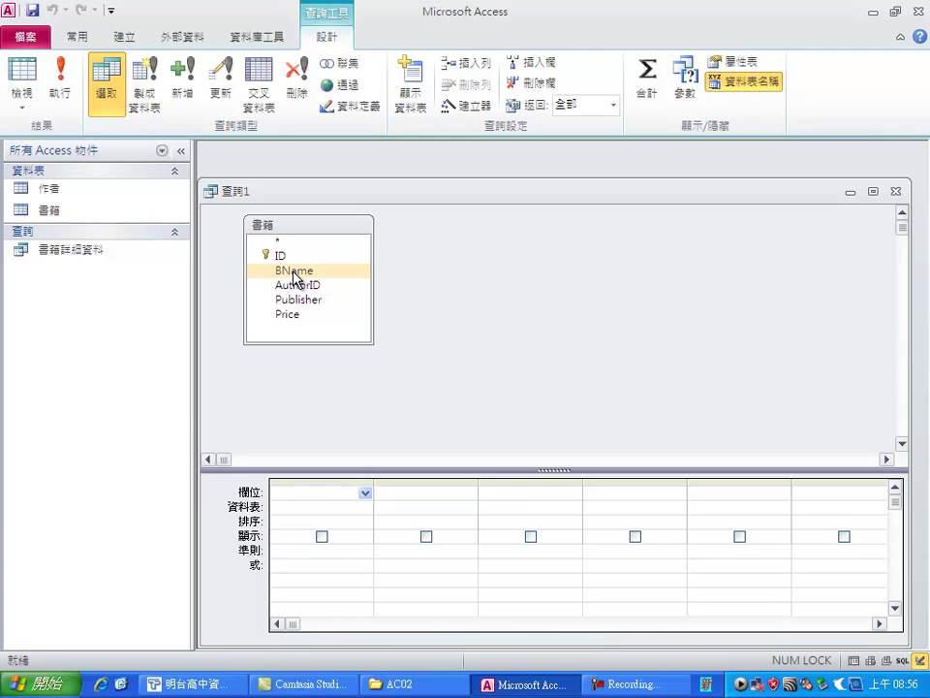
pyautogui.doubleClick(296, 272)
pyautogui.click(299, 301)
pyautogui.doubleClick(301, 303)
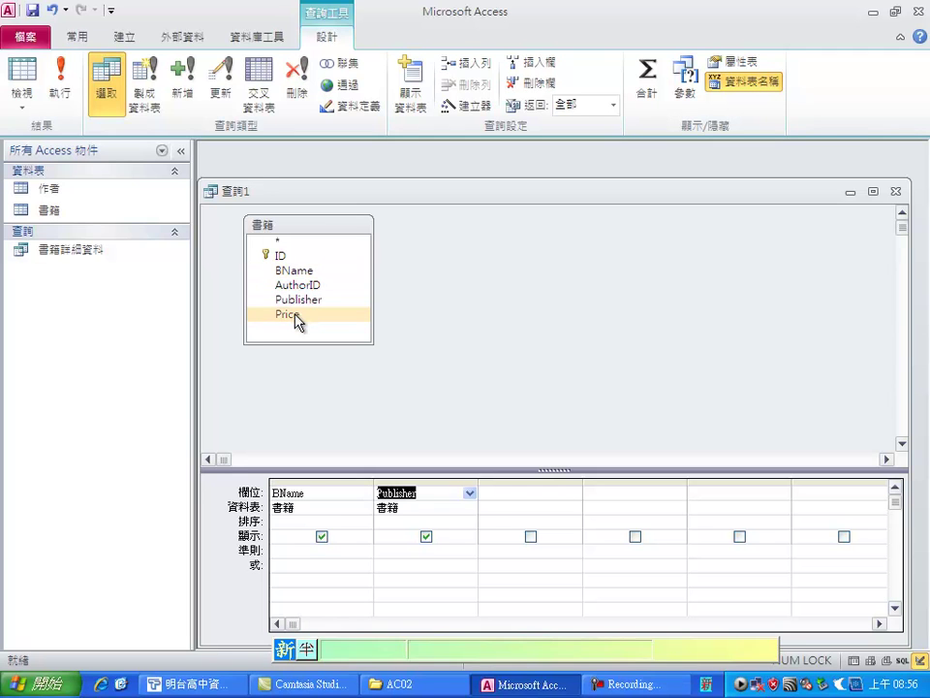
pyautogui.doubleClick(295, 315)
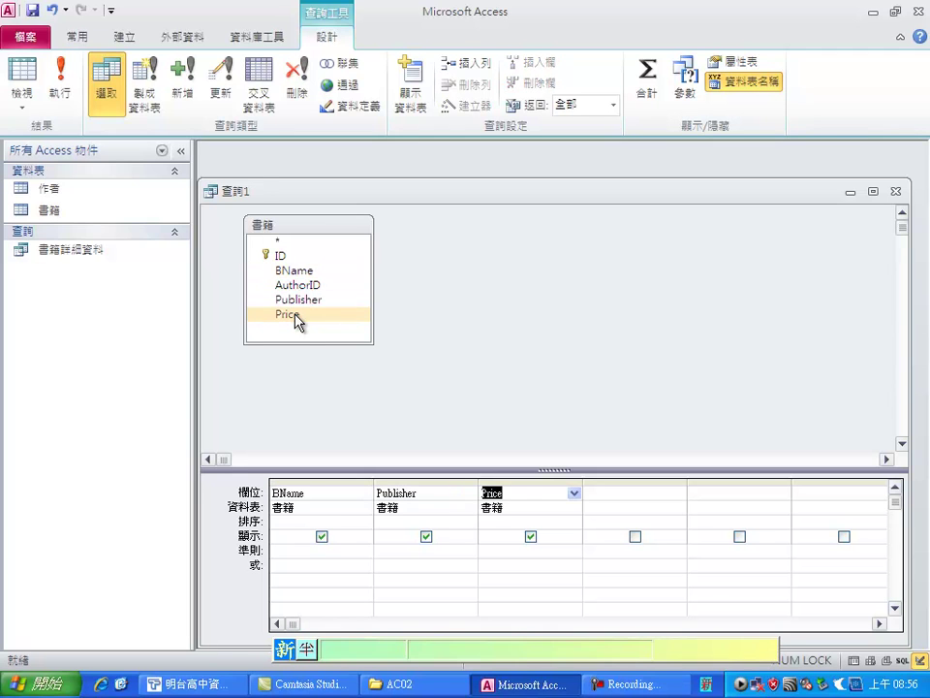
# Set the criterion of the Price column to Between 550 And 650.
pyautogui.click(493, 553)
pyautogui.hotkey('ctrl', 'space')
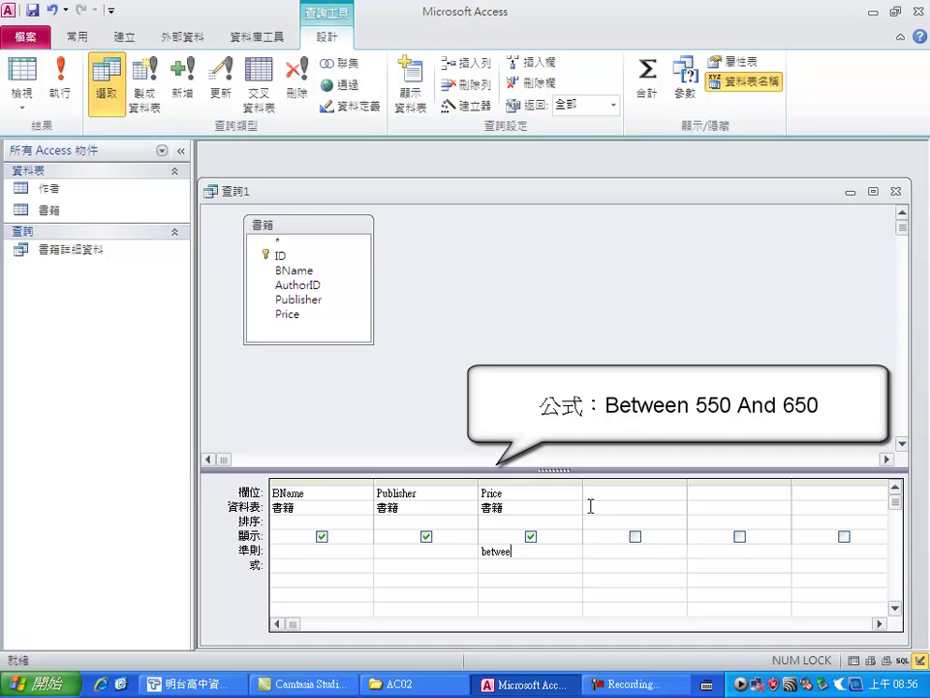
pyautogui.write('between 550 and 6')
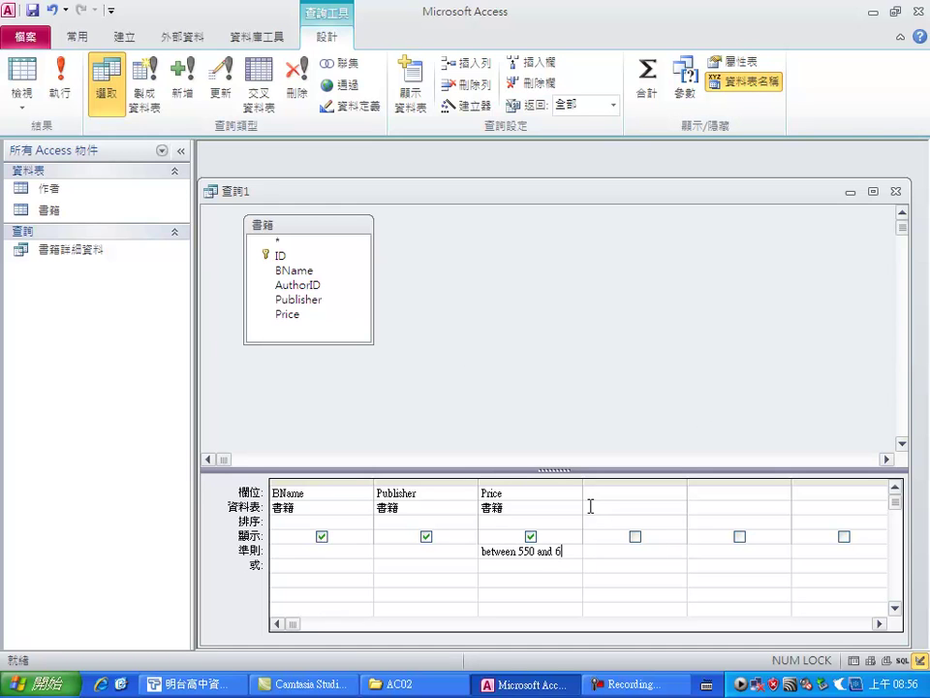
pyautogui.click(363, 572)
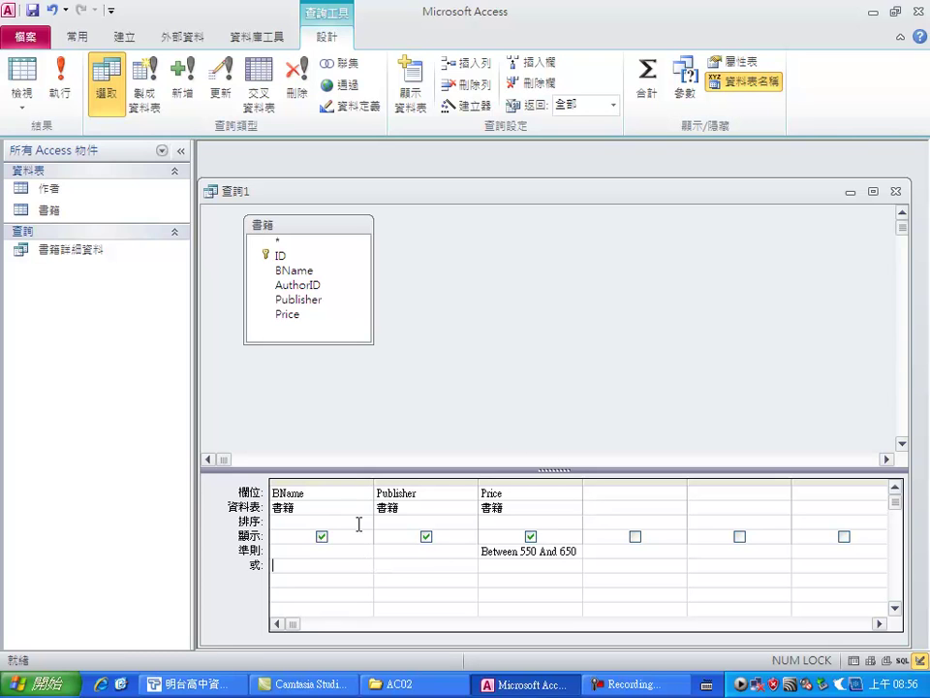
# Save the query under the name 價格查詢 and close it.
pyautogui.click(33, 12)
pyautogui.hotkey('ctrl', 'space')
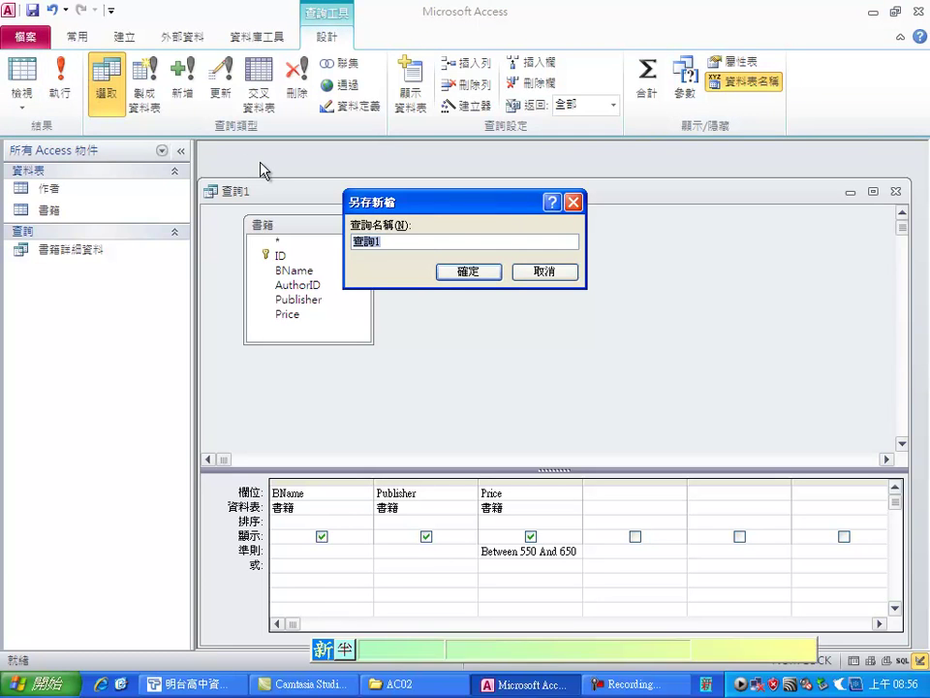
pyautogui.write('價格查詢')
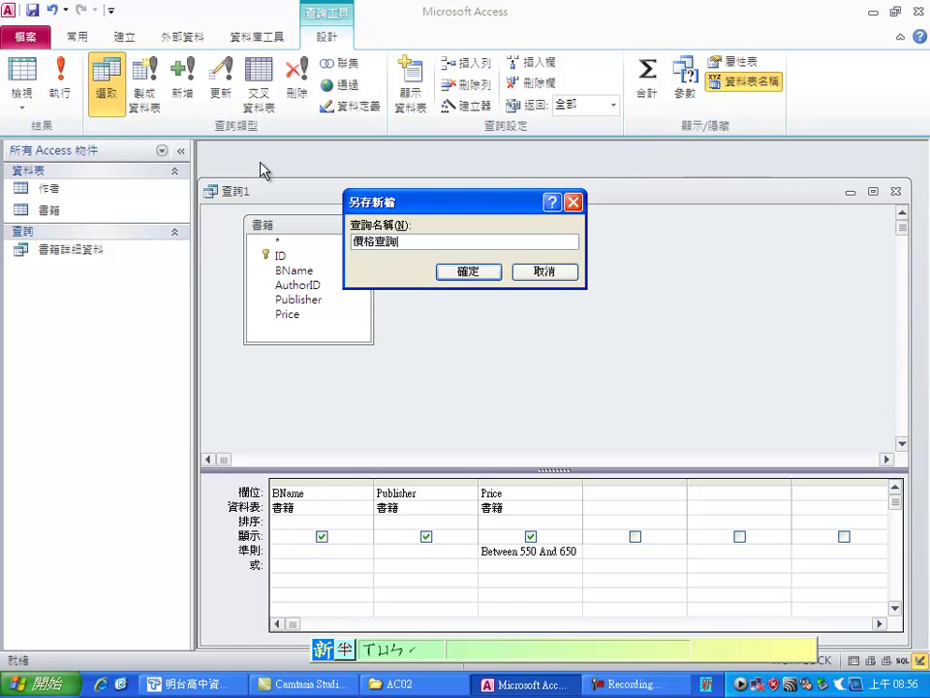
pyautogui.click(463, 271)
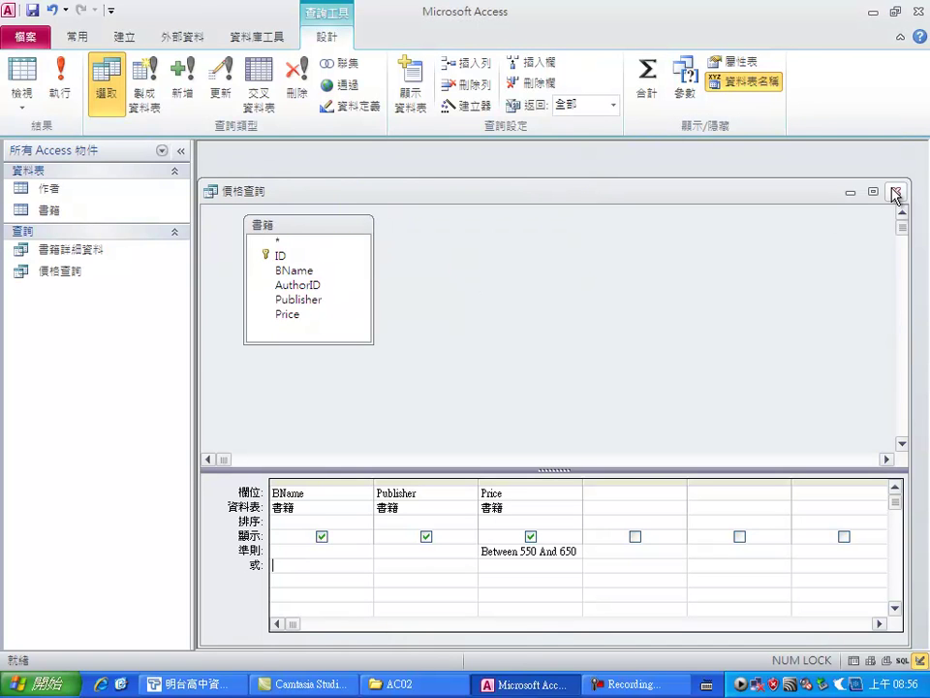
pyautogui.click(895, 191)
# Create a new design-view query on the 書籍 table with its BName, Publisher and Price fields in the grid.
pyautogui.click(306, 83)
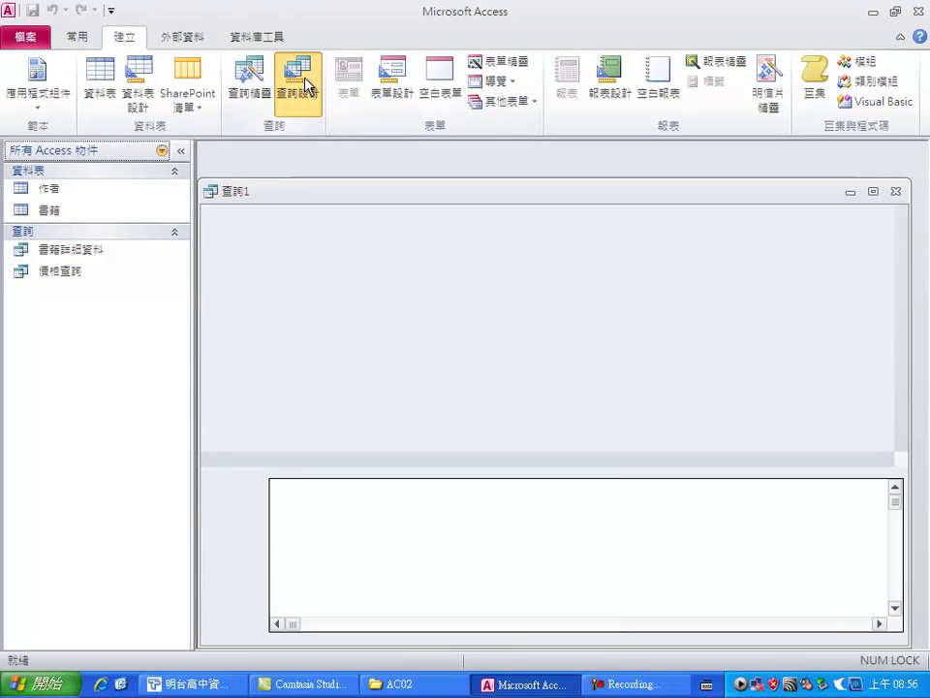
pyautogui.doubleClick(344, 454)
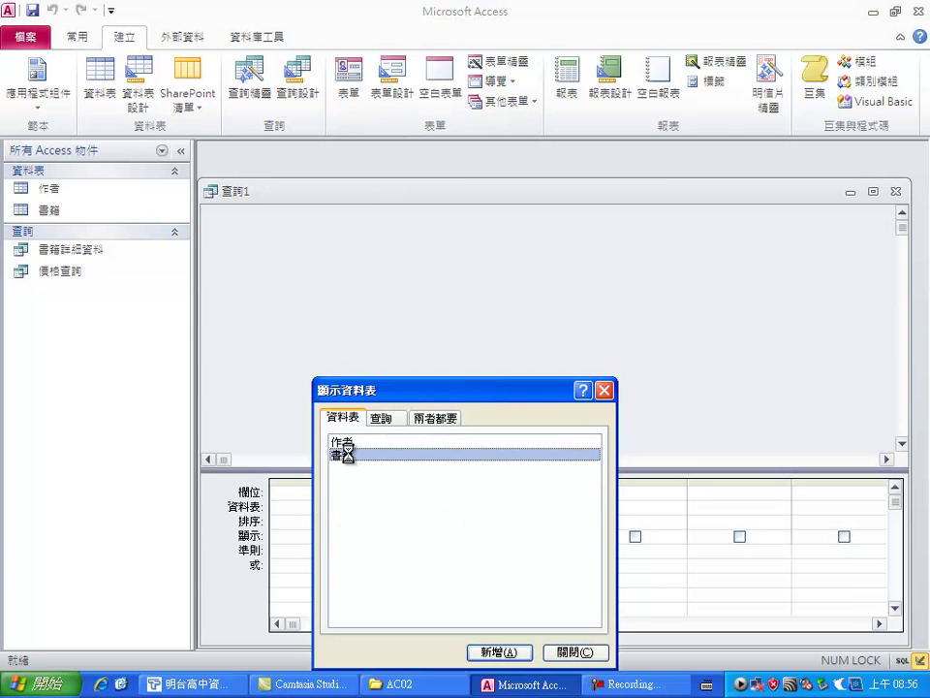
pyautogui.click(572, 652)
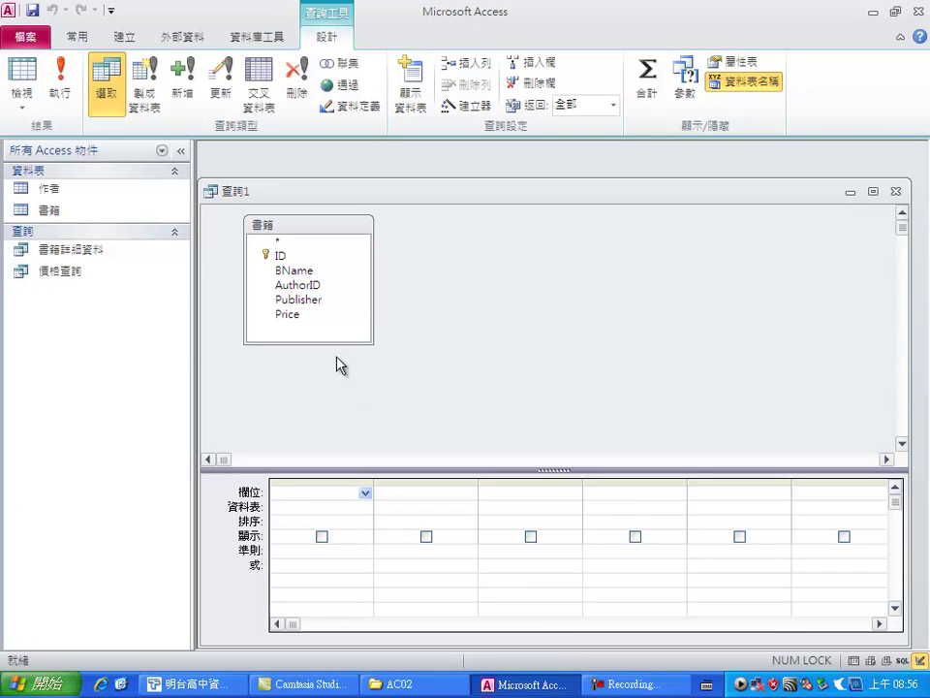
pyautogui.doubleClick(292, 272)
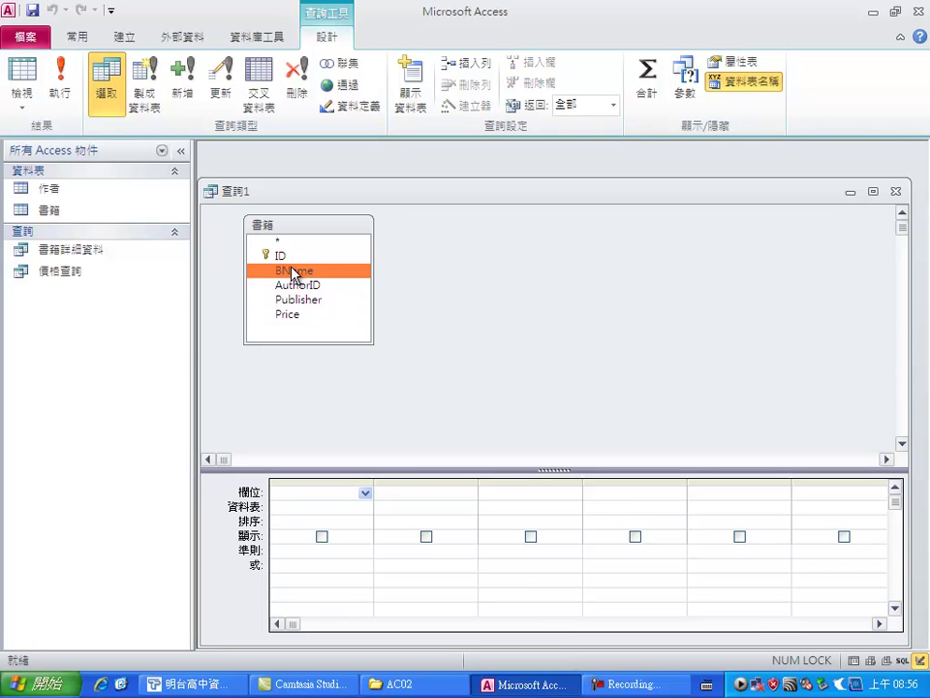
pyautogui.click(309, 302)
pyautogui.doubleClick(308, 303)
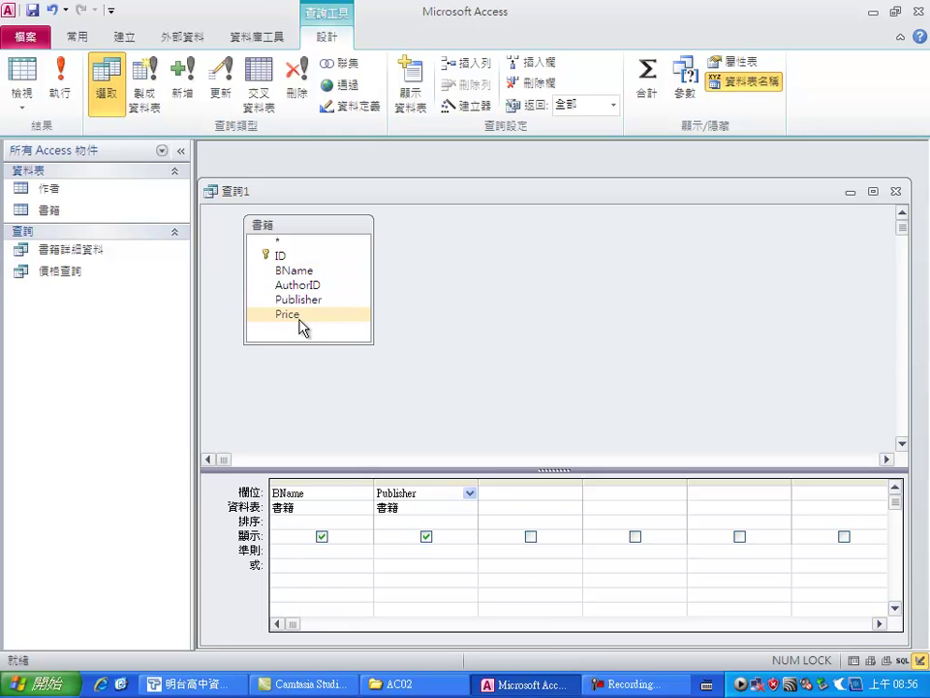
pyautogui.doubleClick(293, 315)
# Set the criterion of the Price column to Between [請輸入價格最低價] And [請輸入價格最高價].
pyautogui.click(485, 549)
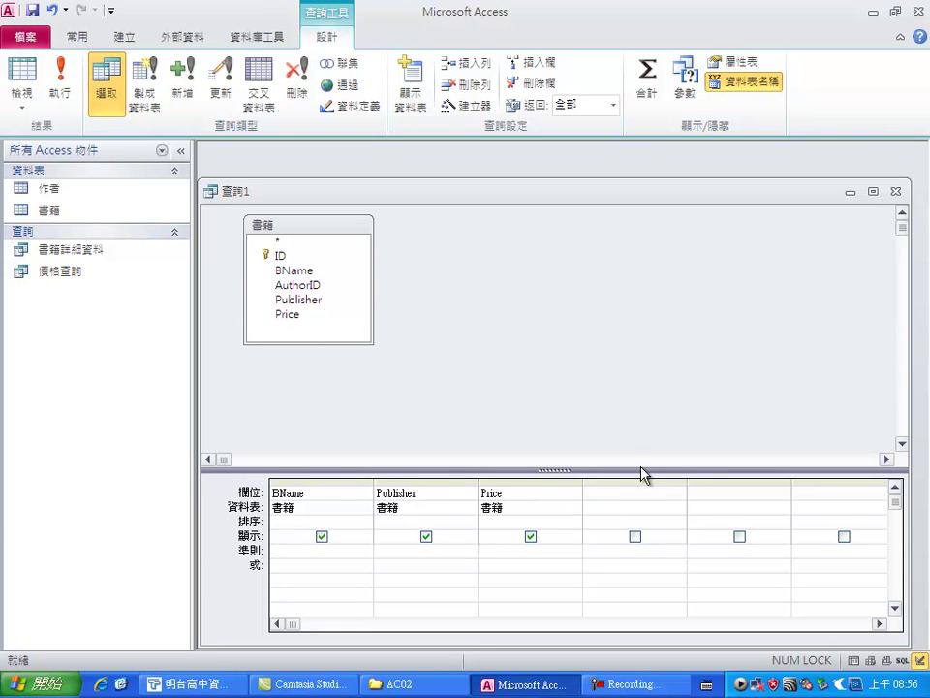
pyautogui.hotkey('ctrl', 'space')
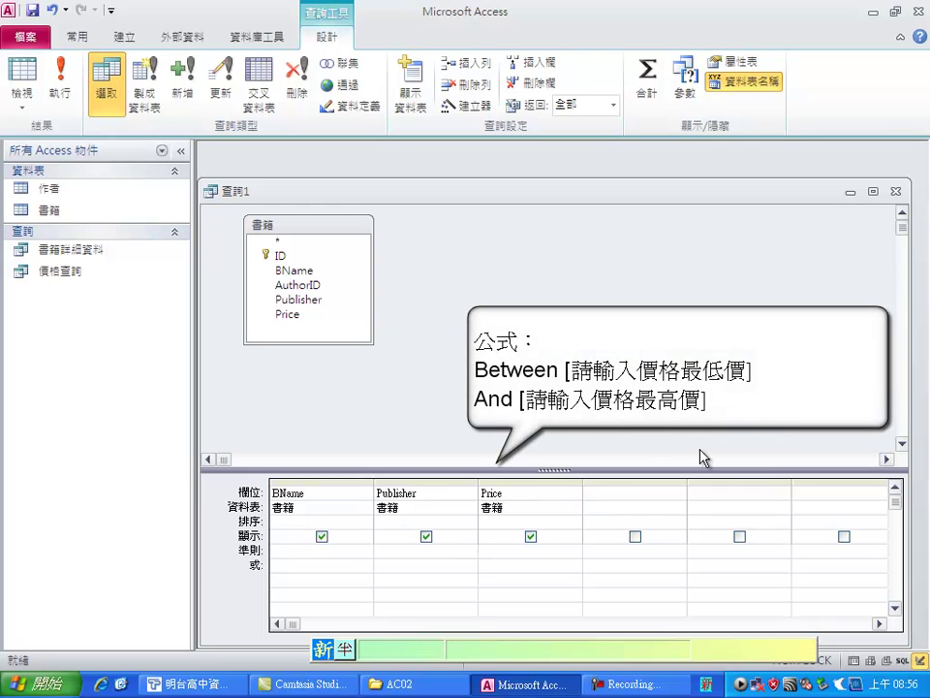
pyautogui.hotkey('ctrl', 'space')
pyautogui.write('bet')
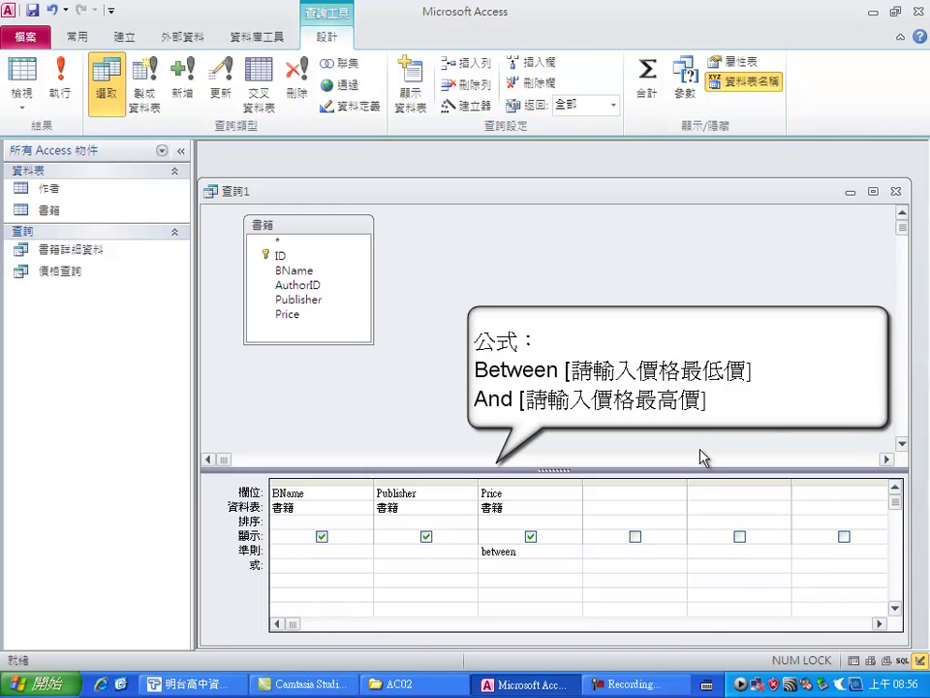
pyautogui.hotkey('ctrl', 'space')
pyautogui.write('ween [請')
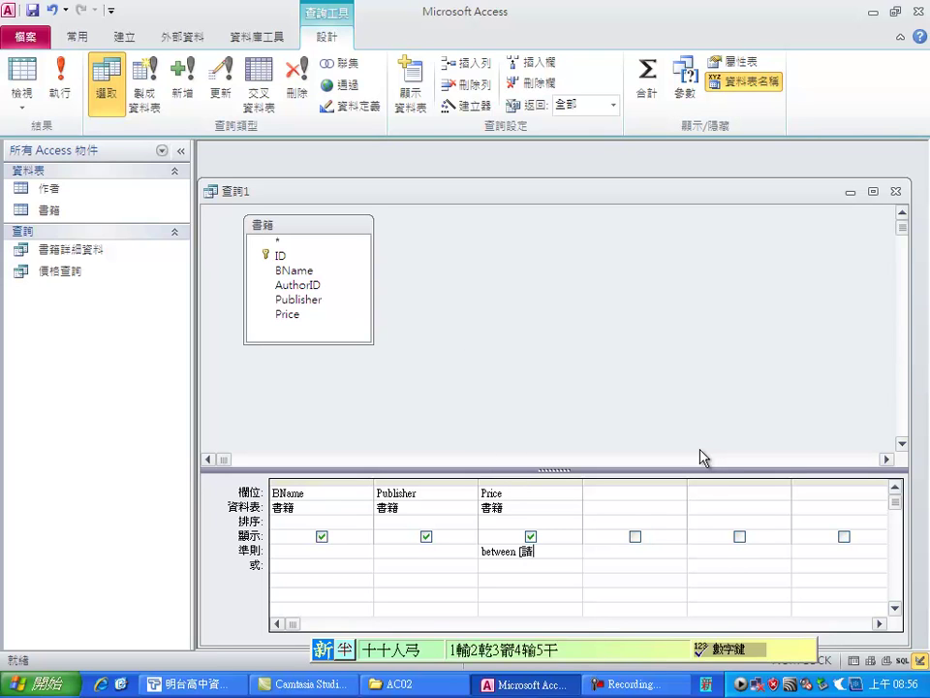
pyautogui.write('輸入價格')
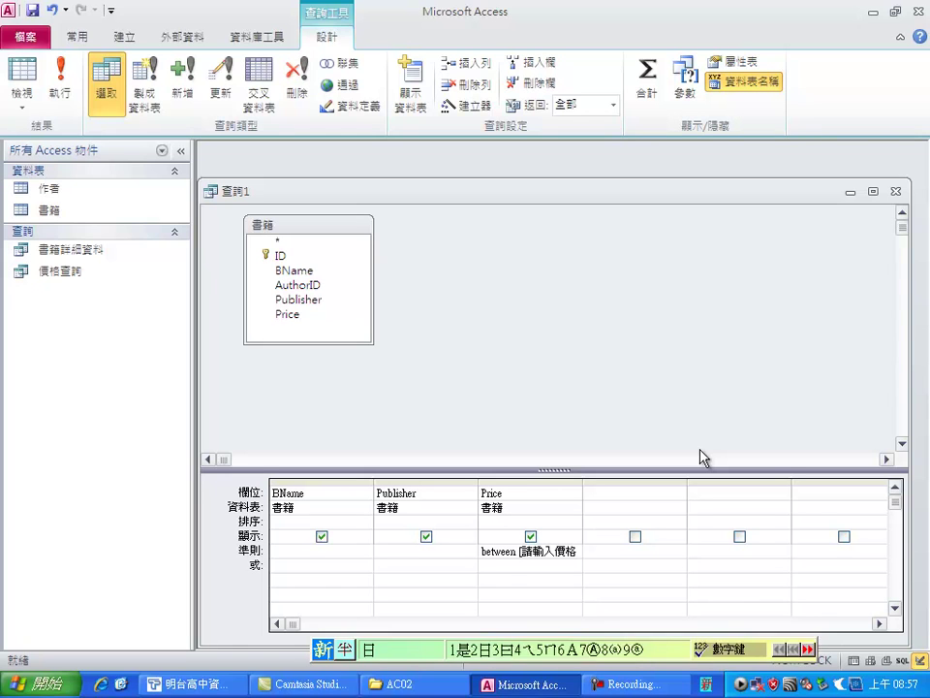
pyautogui.write('最低')
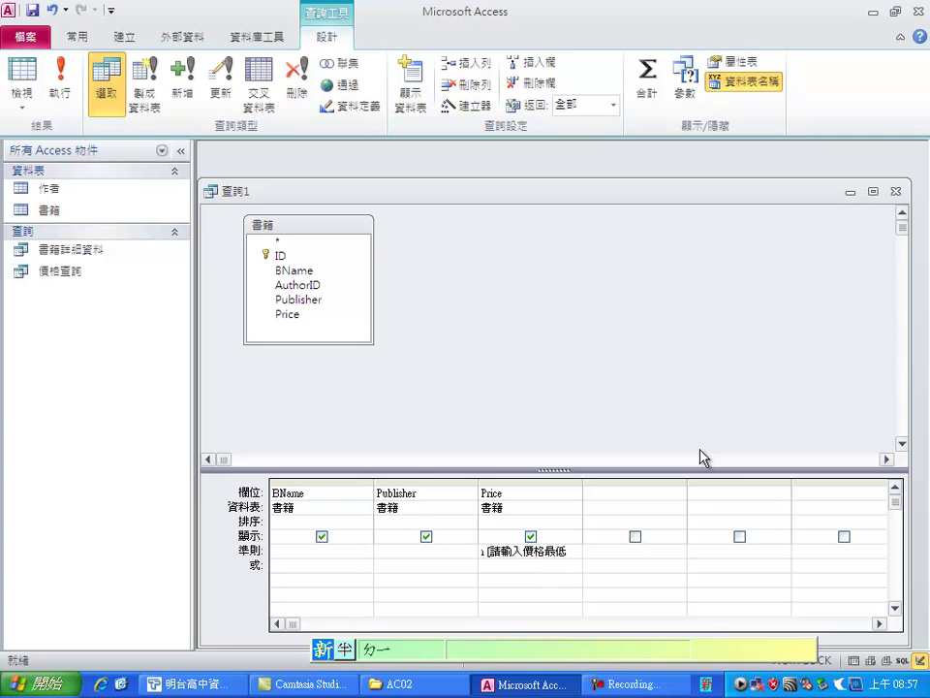
pyautogui.write('價]')
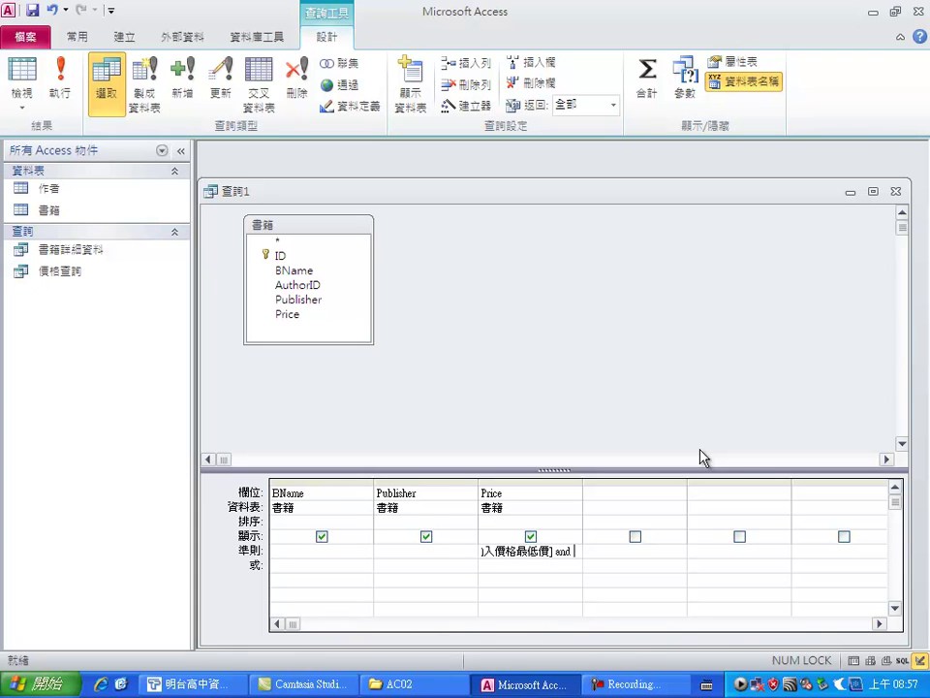
pyautogui.write(' and [')
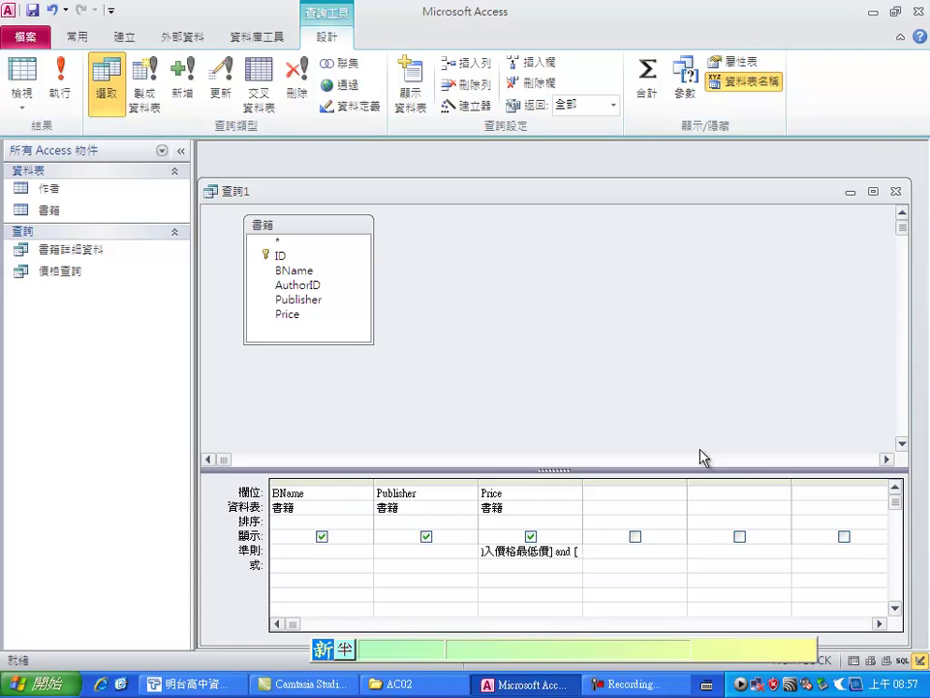
pyautogui.write('請')
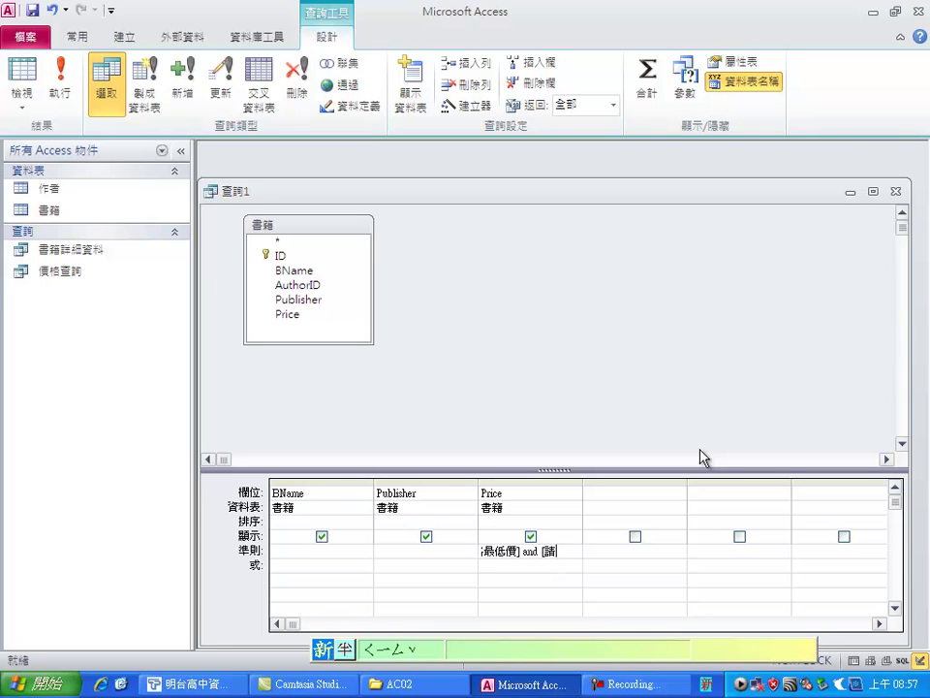
pyautogui.write('輸入')
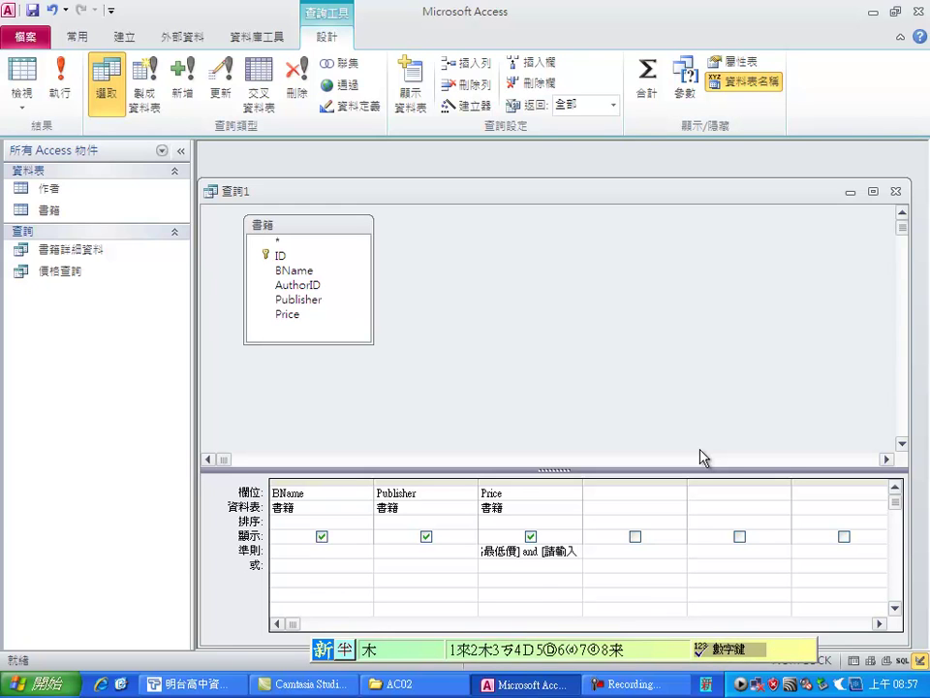
pyautogui.write('價')
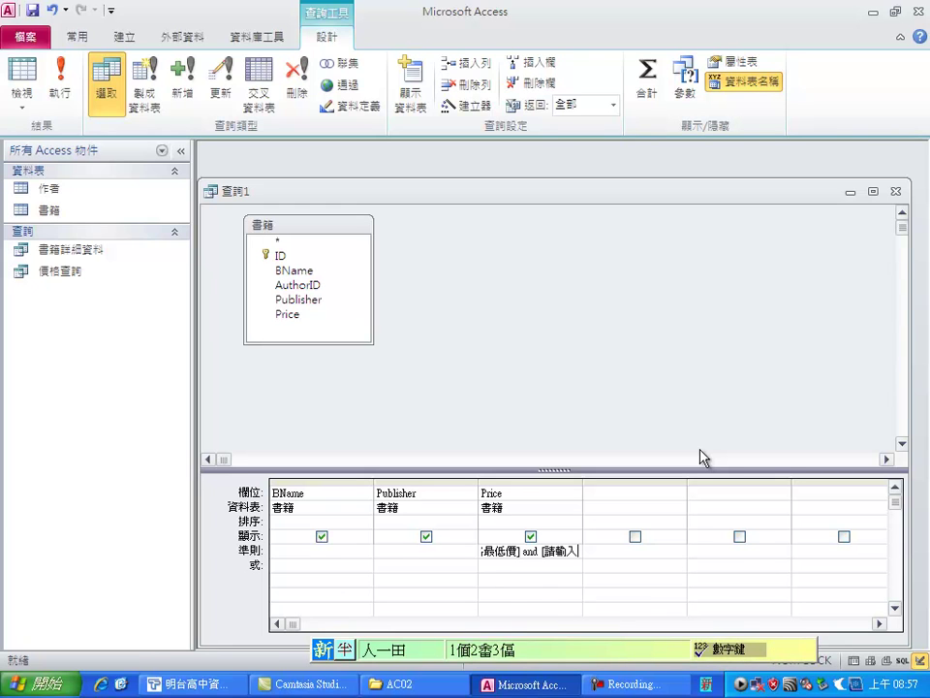
pyautogui.write('格')
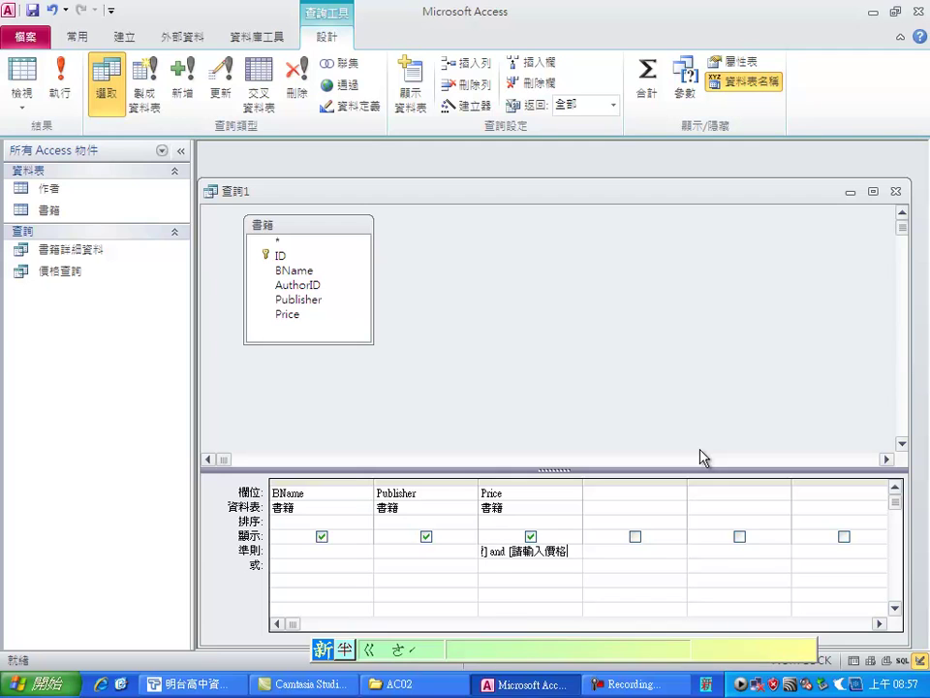
pyautogui.write('最高')
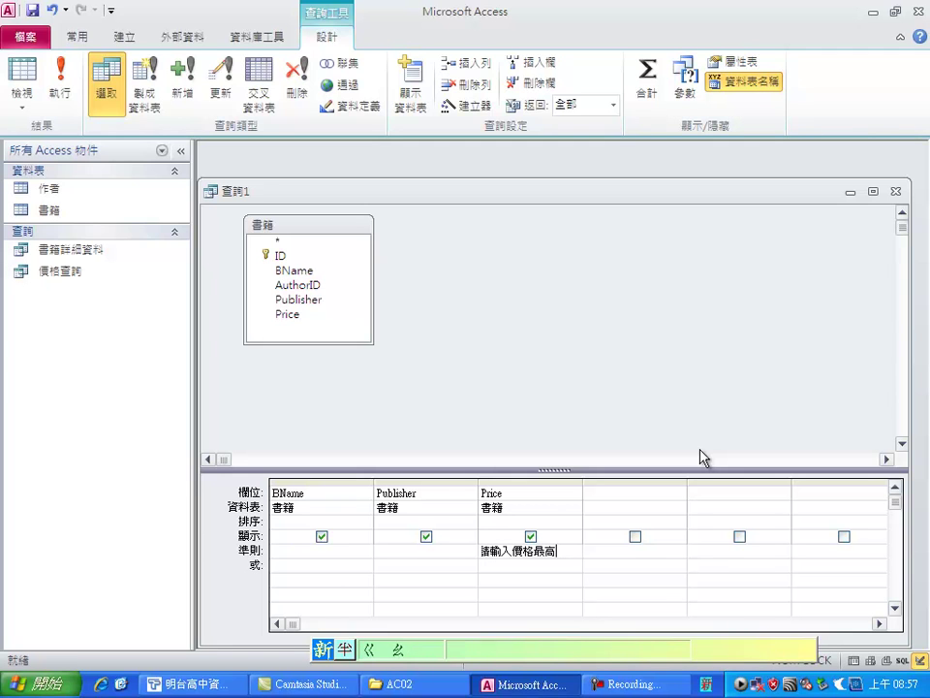
pyautogui.write('價')
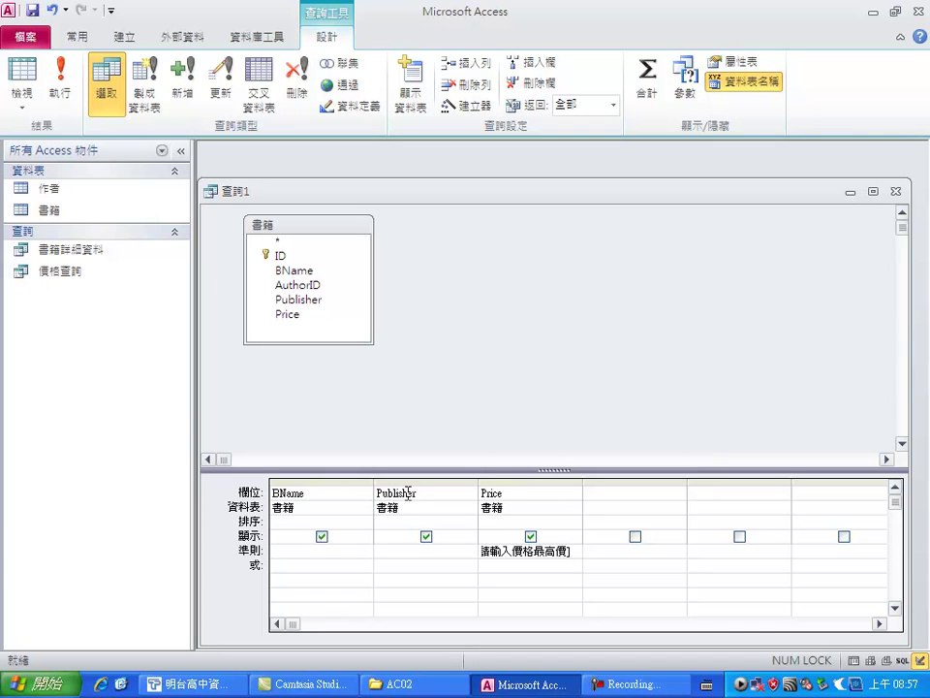
# Save the parameter query under the name 價格參數查詢 and close it.
pyautogui.click(33, 11)
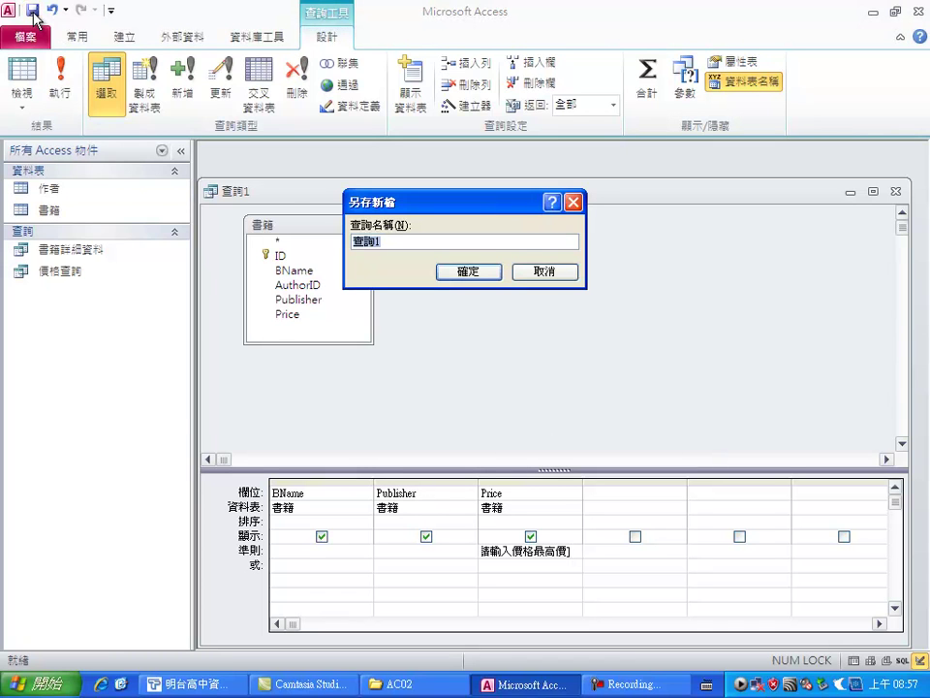
pyautogui.hotkey('ctrl', 'space')
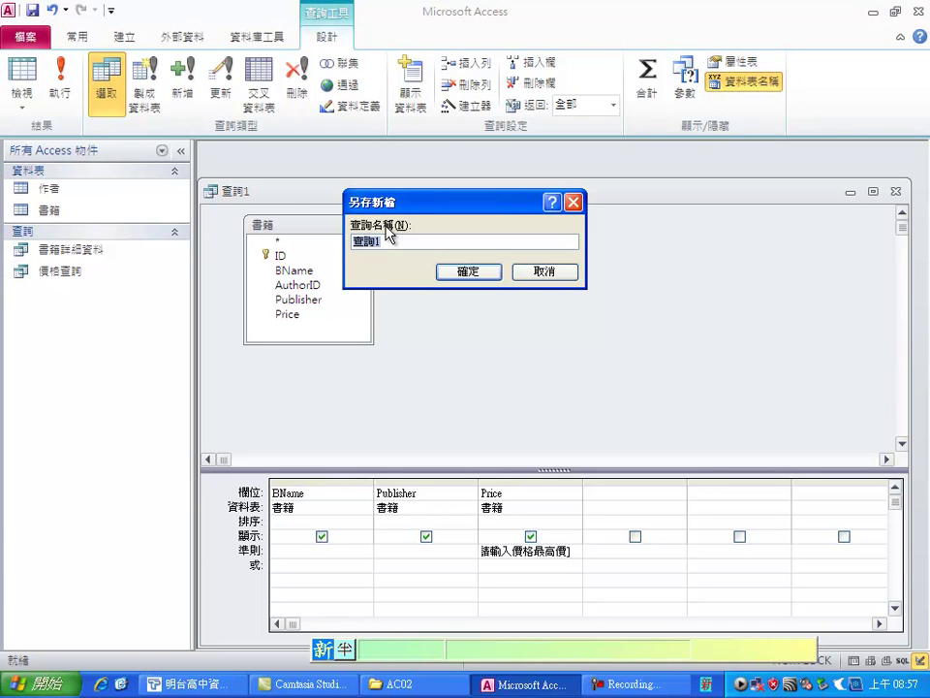
pyautogui.write('價格')
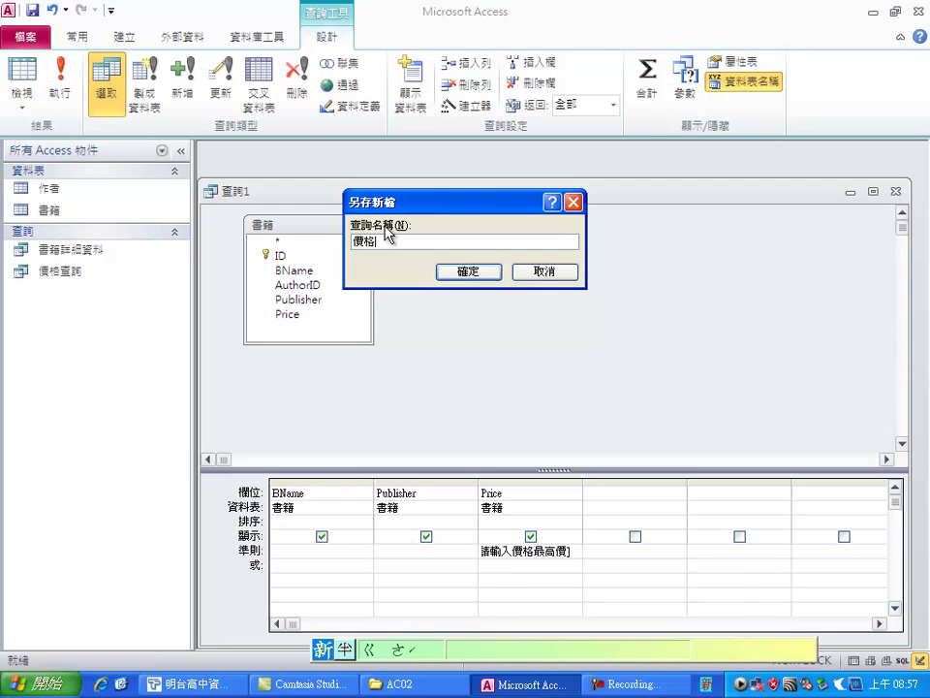
pyautogui.press('Escape')
pyautogui.write('參數')
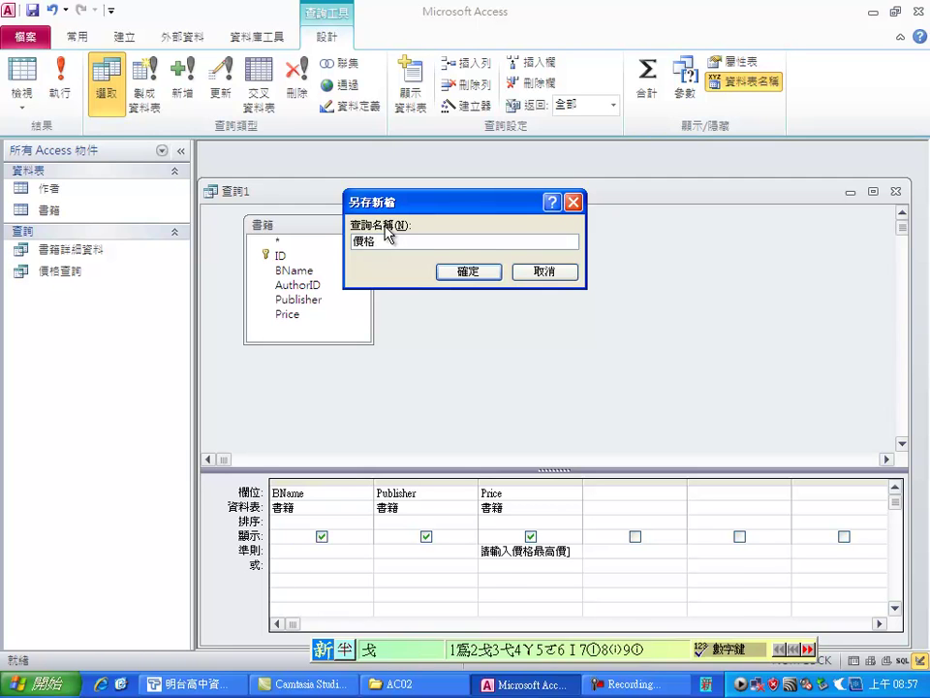
pyautogui.write('查詢')
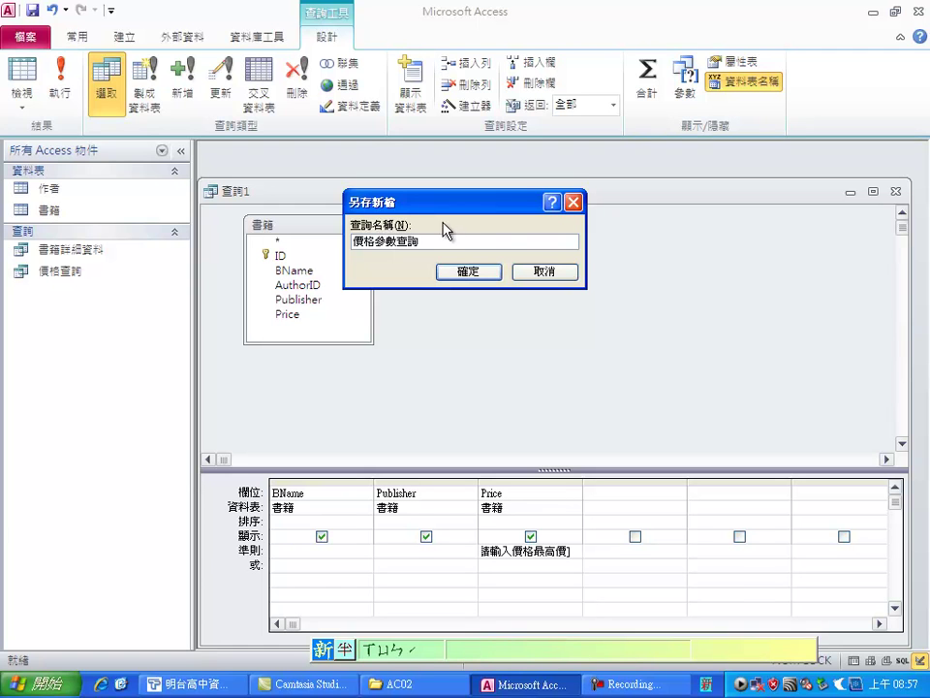
pyautogui.click(466, 274)
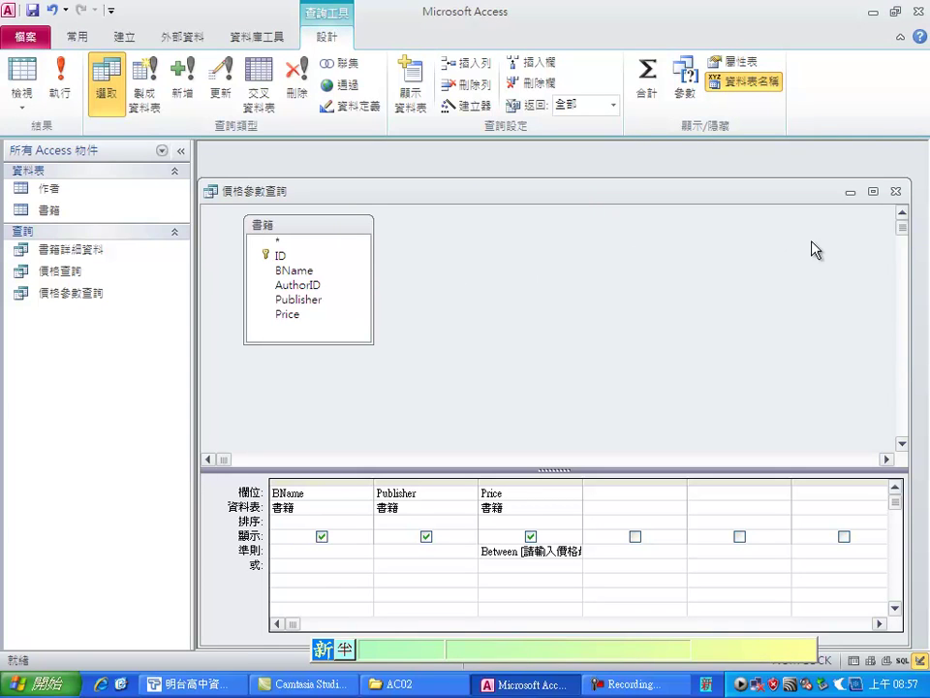
pyautogui.click(898, 194)
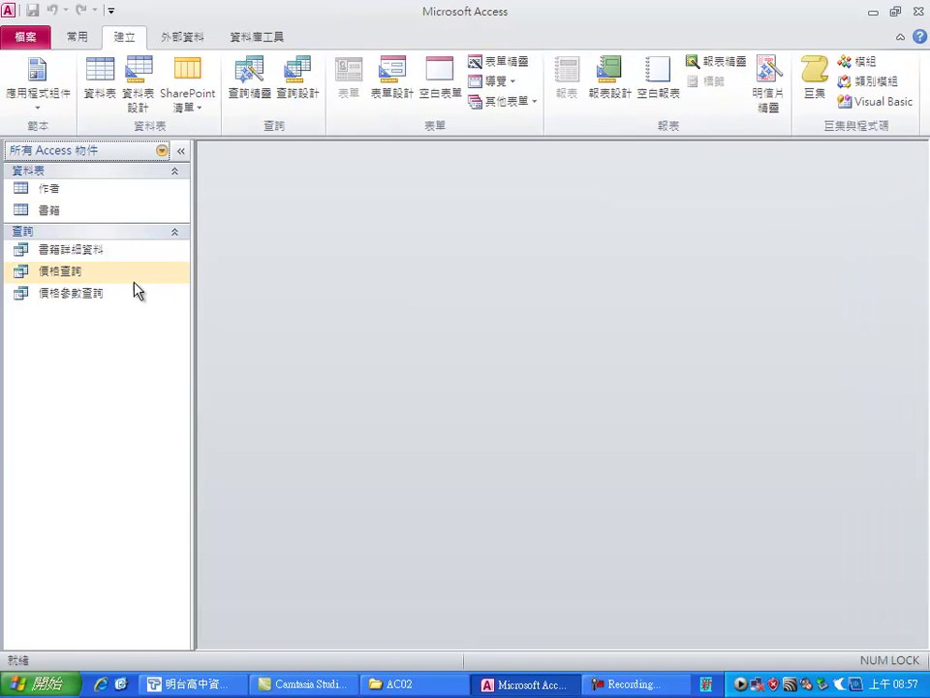
# Create a new design-view query on the 書籍 table with its ID and Price fields in the grid.
pyautogui.click(295, 98)
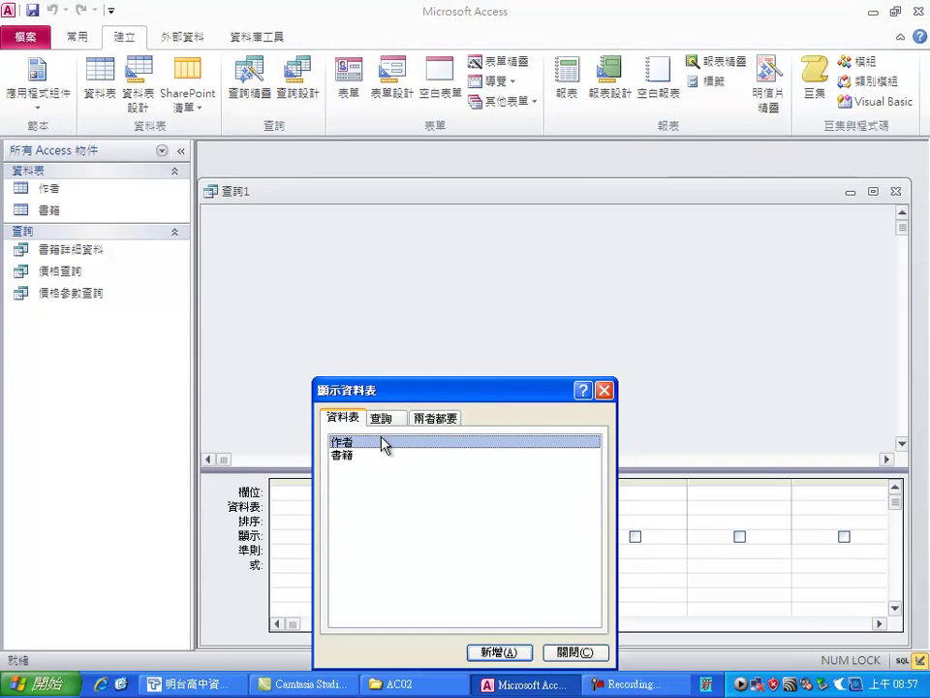
pyautogui.doubleClick(344, 455)
pyautogui.click(576, 654)
pyautogui.doubleClick(281, 255)
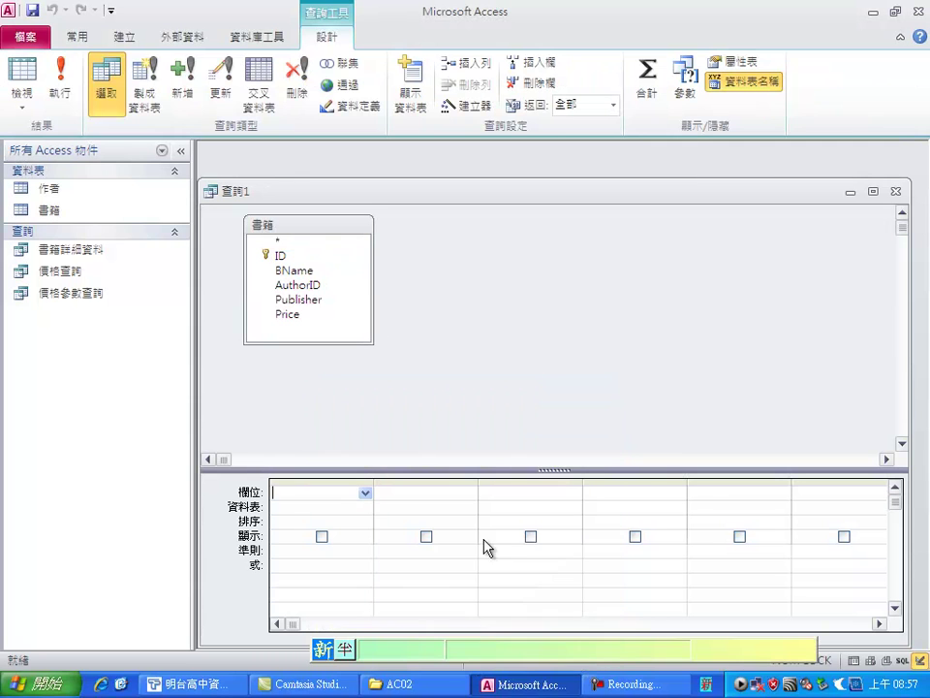
pyautogui.click(286, 270)
pyautogui.doubleClick(305, 316)
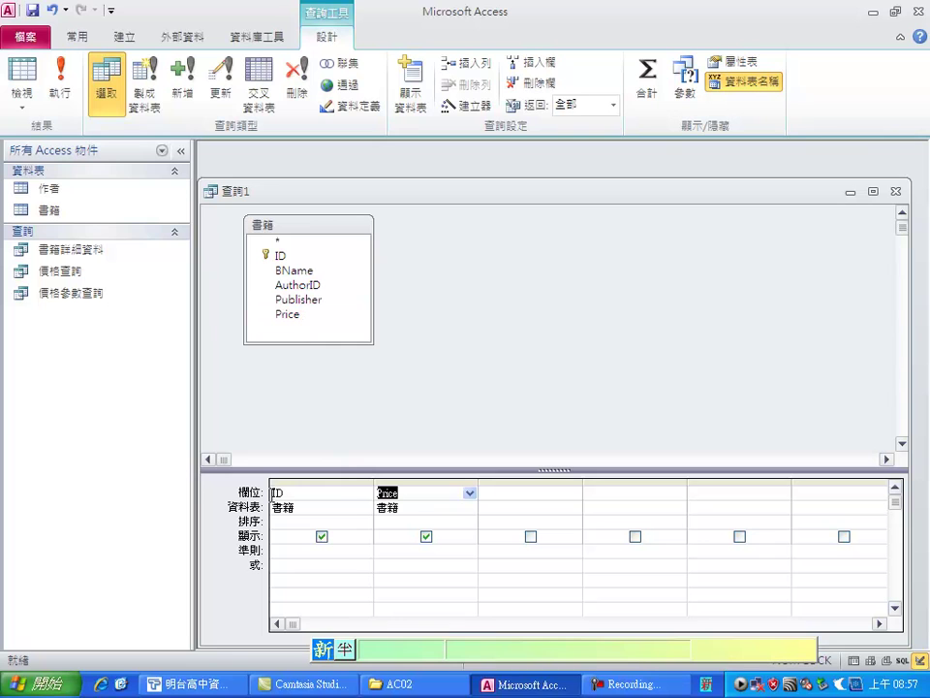
# Give the ID column the alias ID之筆數 and hide the Price column from the query output.
pyautogui.click(273, 494)
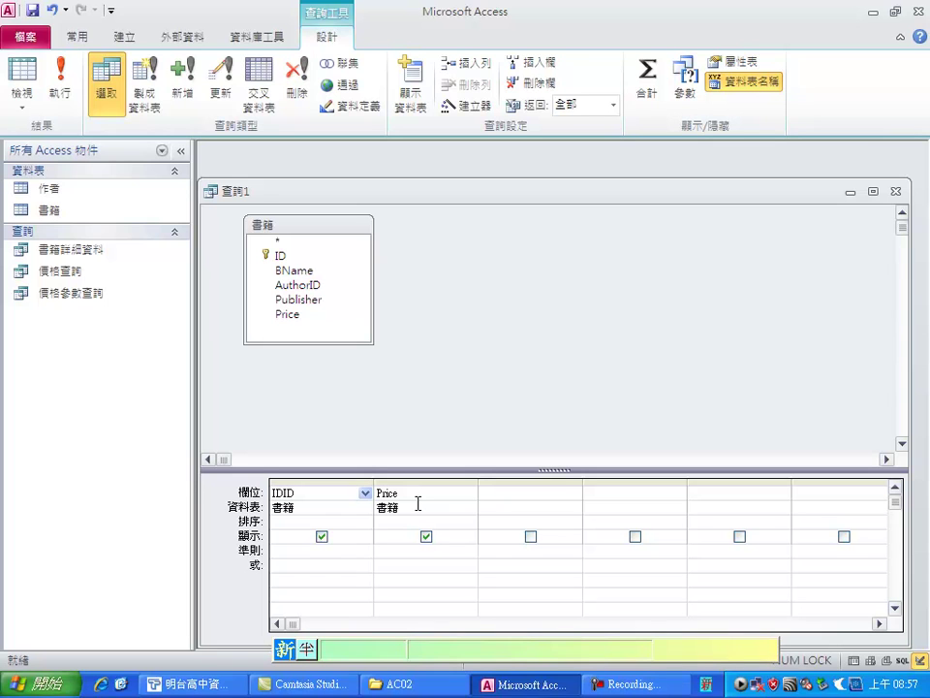
pyautogui.write('ID之筆數:')
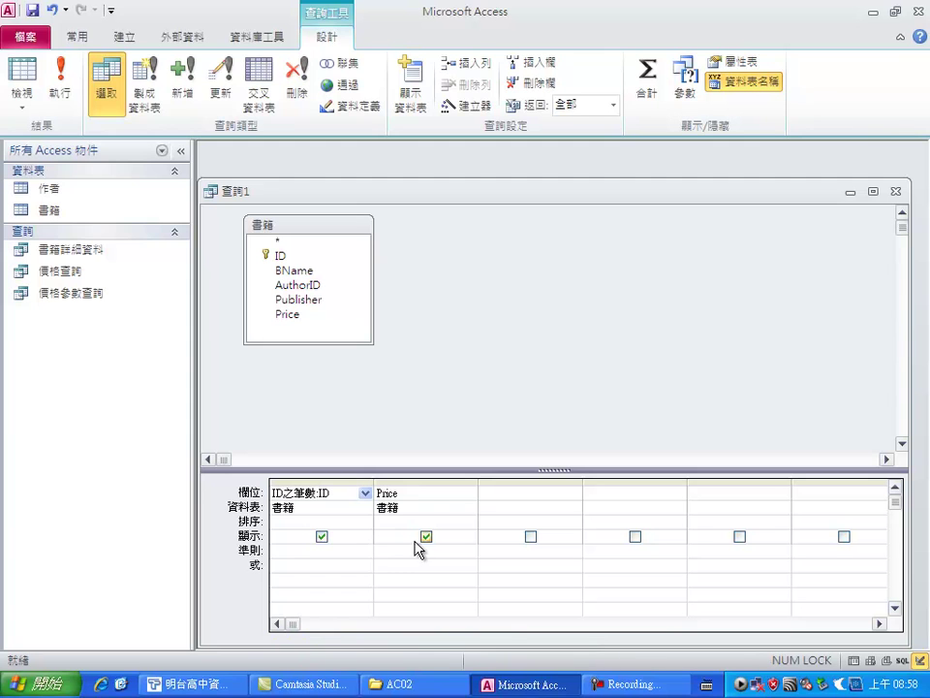
pyautogui.click(426, 537)
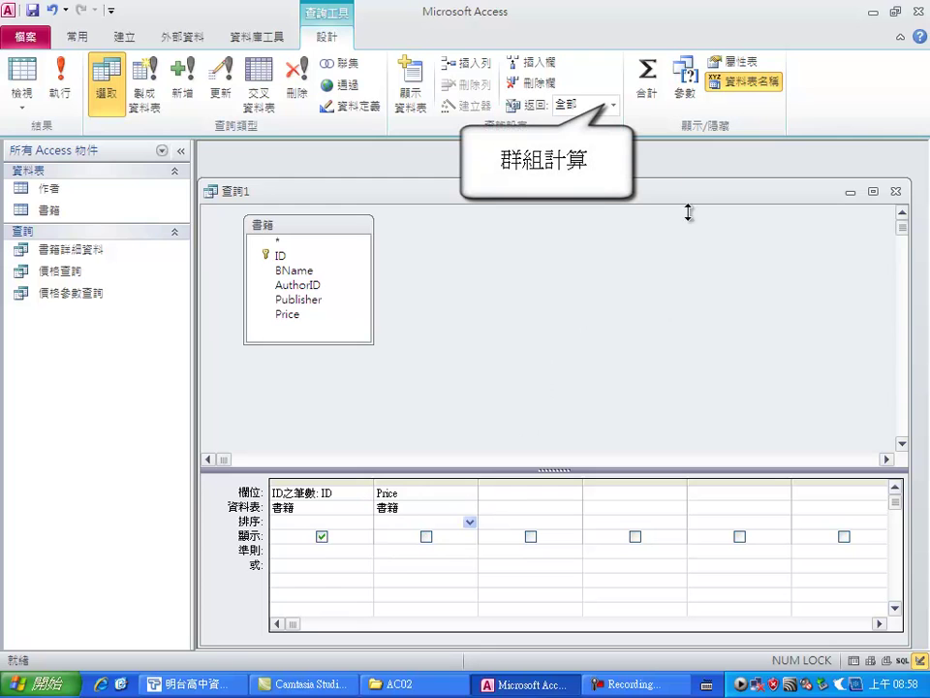
# Turn on group totals for the query and set the ID column's total to 筆數.
pyautogui.click(647, 86)
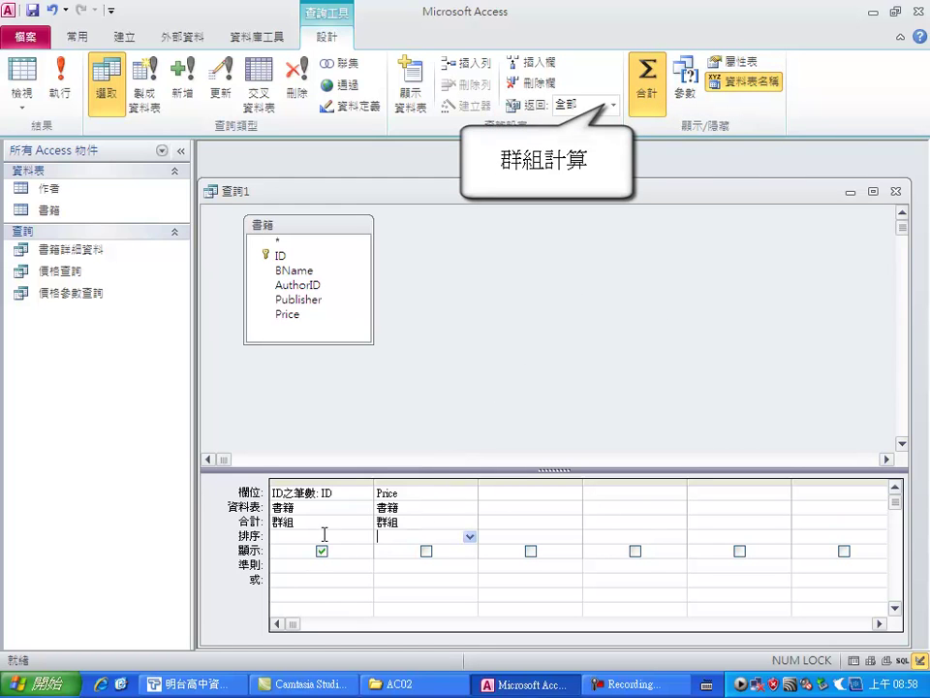
pyautogui.click(365, 523)
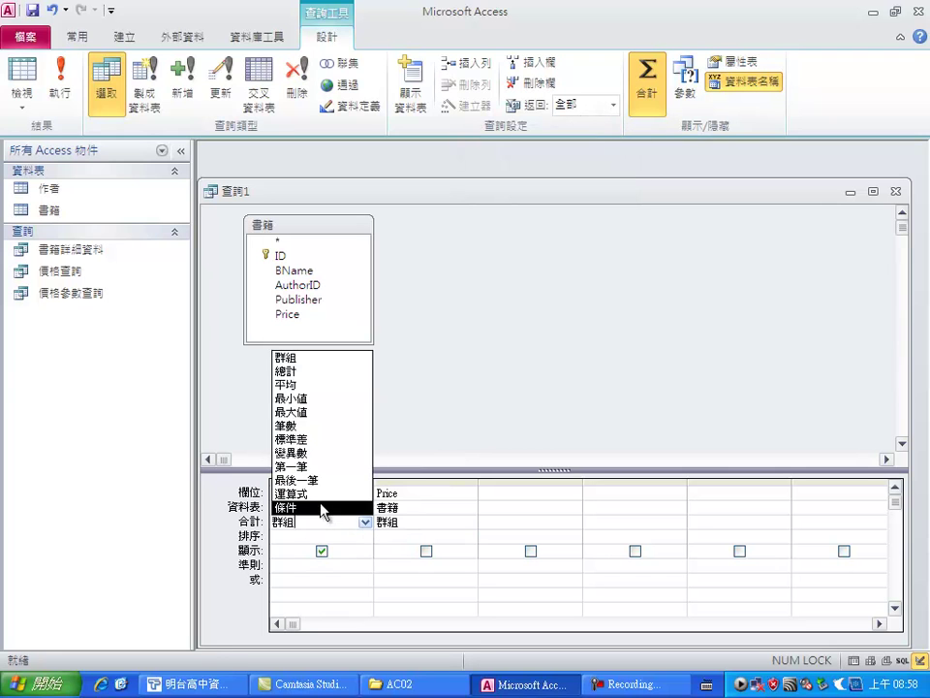
pyautogui.click(308, 427)
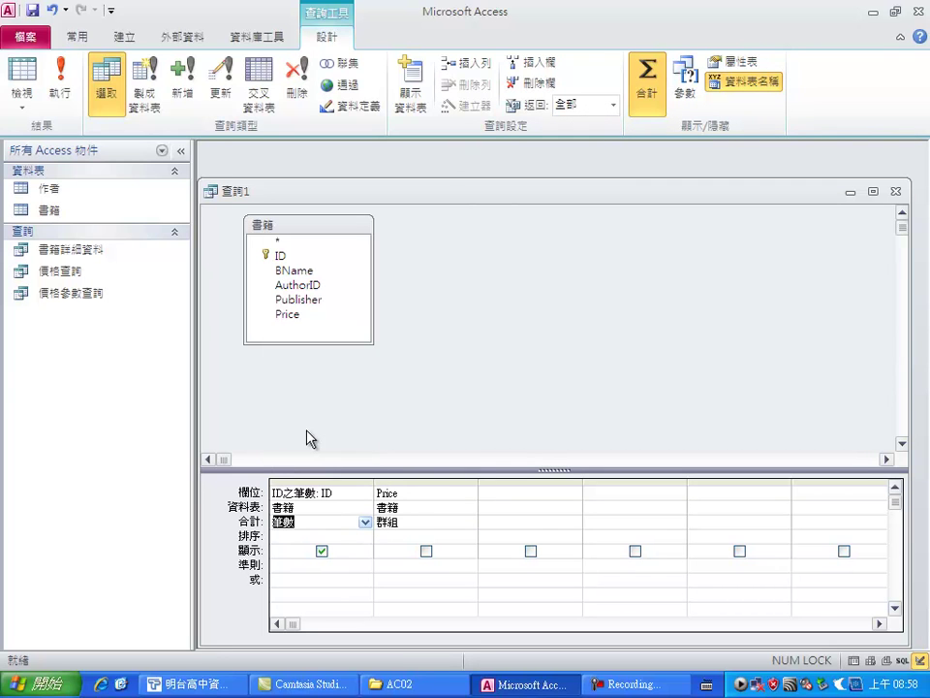
# Set the Price column's total to 條件 and enter >650 as its criterion.
pyautogui.click(472, 523)
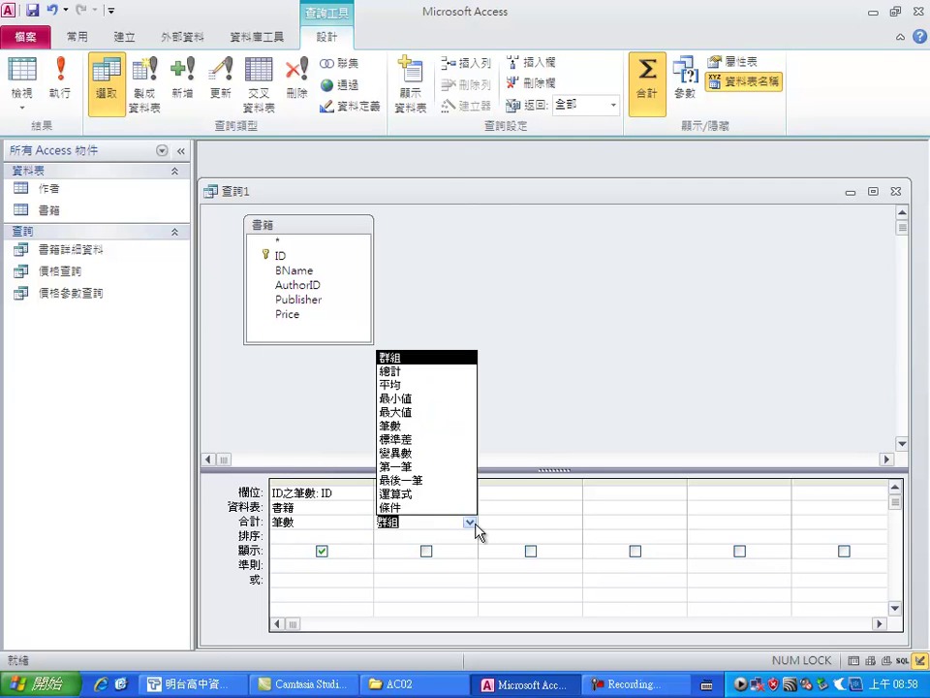
pyautogui.click(444, 505)
pyautogui.click(409, 566)
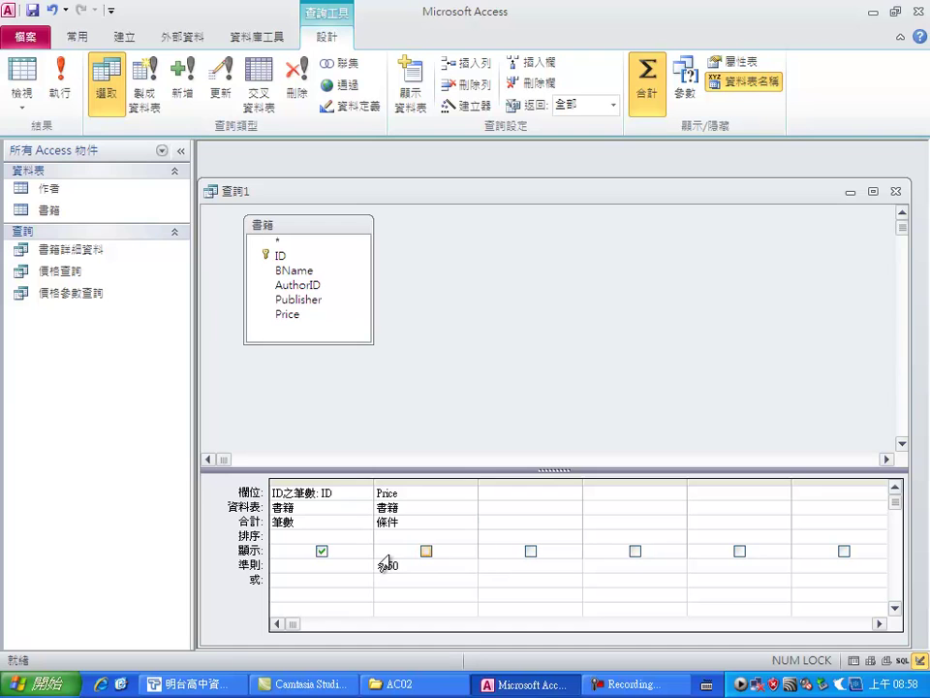
# Save the totals query under the name 筆數計算, closing both the query and the database.
pyautogui.click(33, 13)
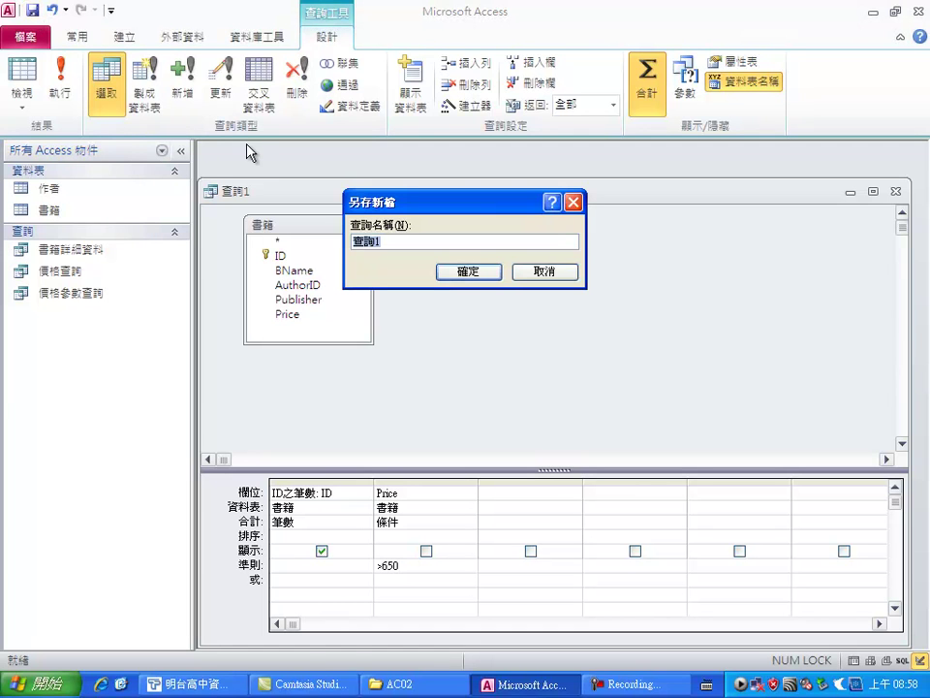
pyautogui.hotkey('ctrl', 'space')
pyautogui.write('筆數計算')
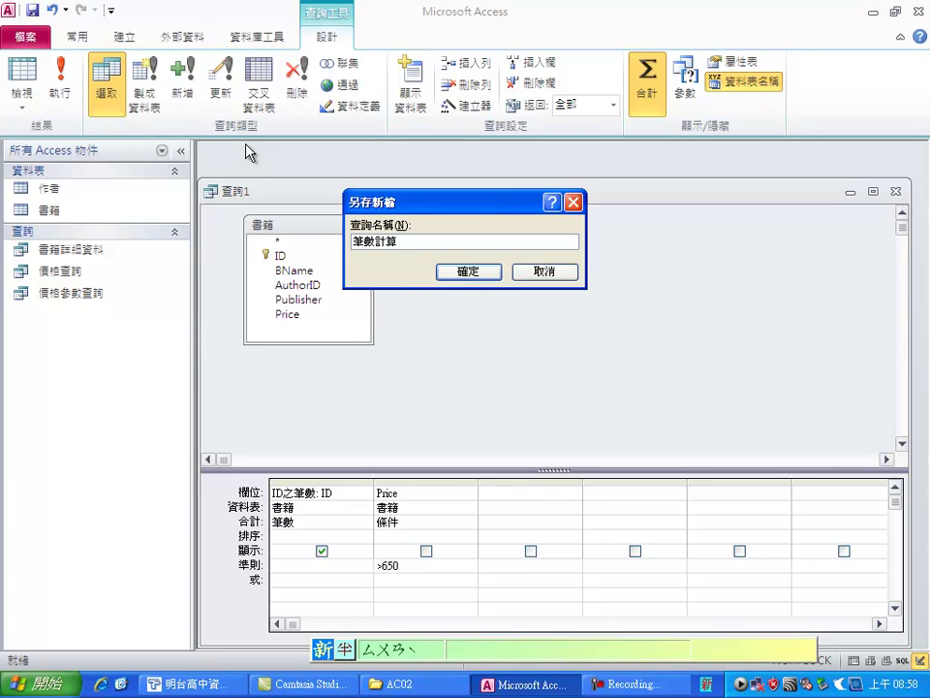
pyautogui.click(492, 275)
pyautogui.click(896, 191)
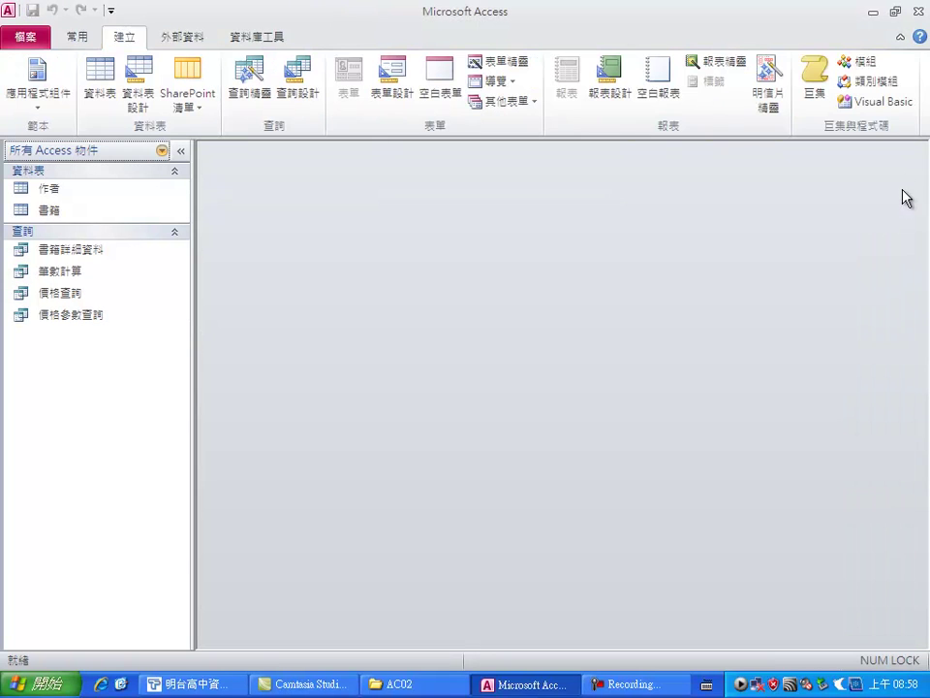
pyautogui.click(918, 10)
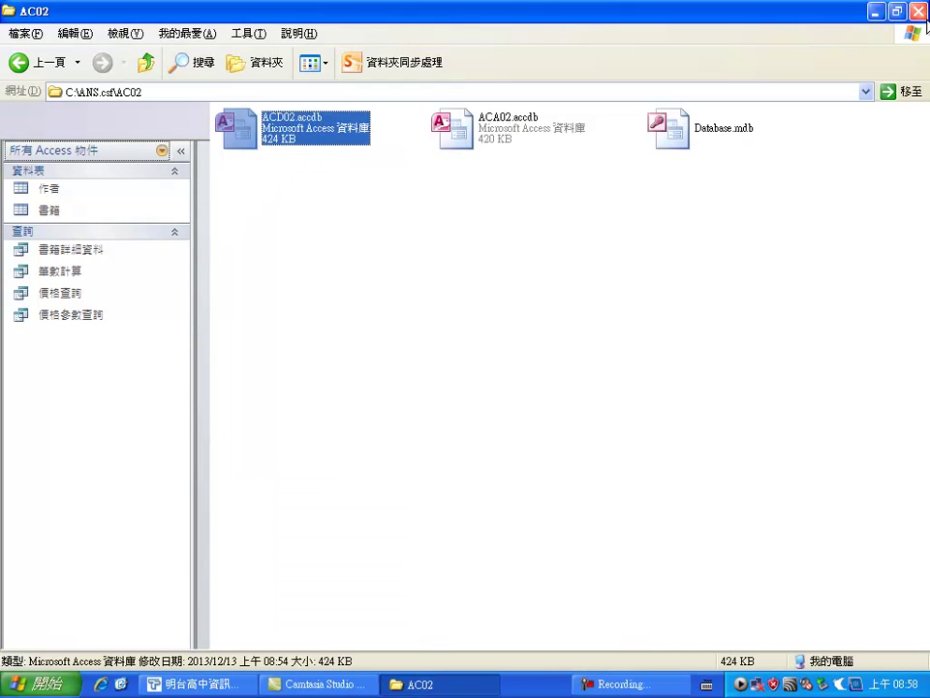